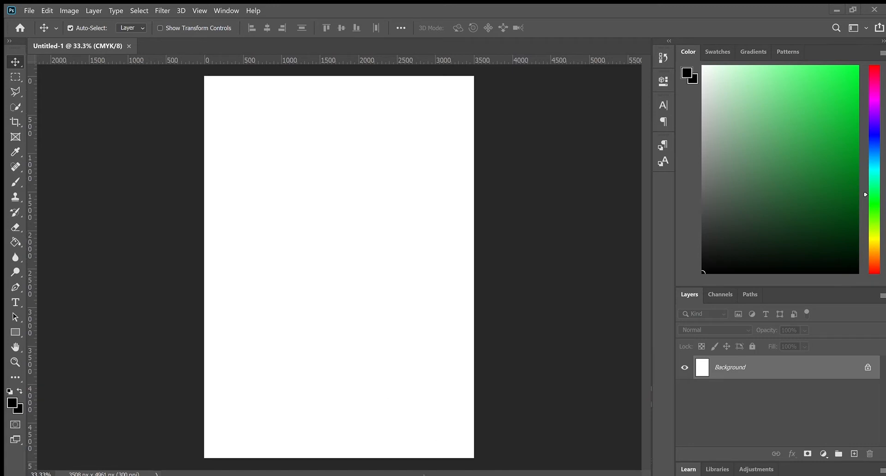
Paste the black-and-white photo of the car by the bridge, enlarge it to about 581%, and place it mid-page.
key("ctrl+v")
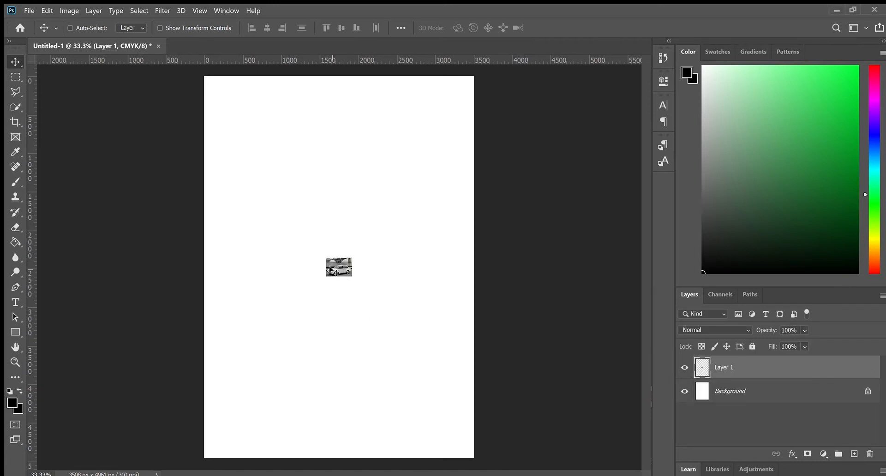
key("ctrl+t")
left_click_drag(352, 277, 514, 317)
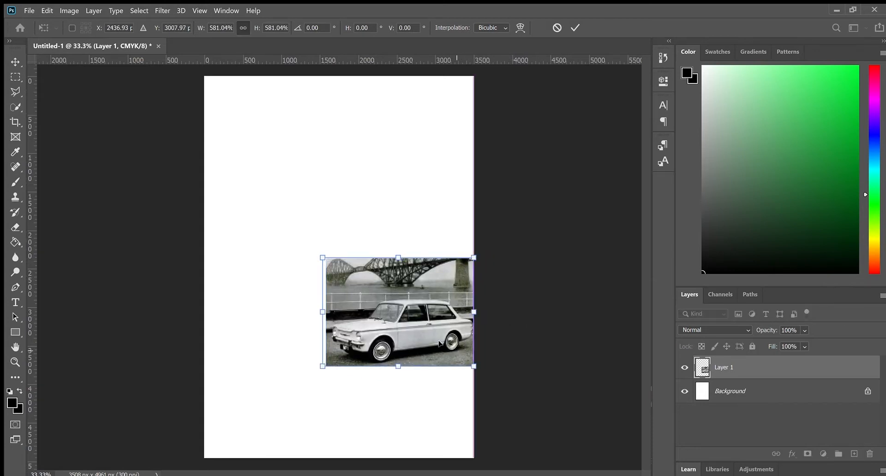
left_click_drag(450, 348, 379, 311)
key("Return")
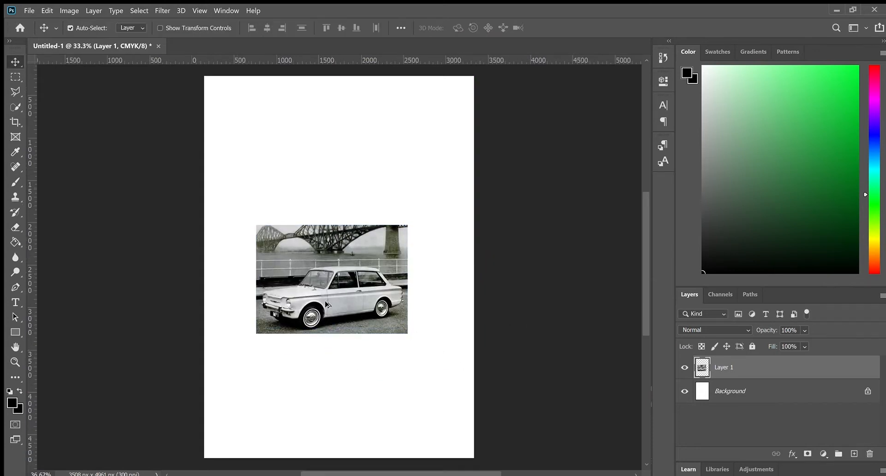
scroll(331, 308, "up", 4)
scroll(319, 306, "down", 2)
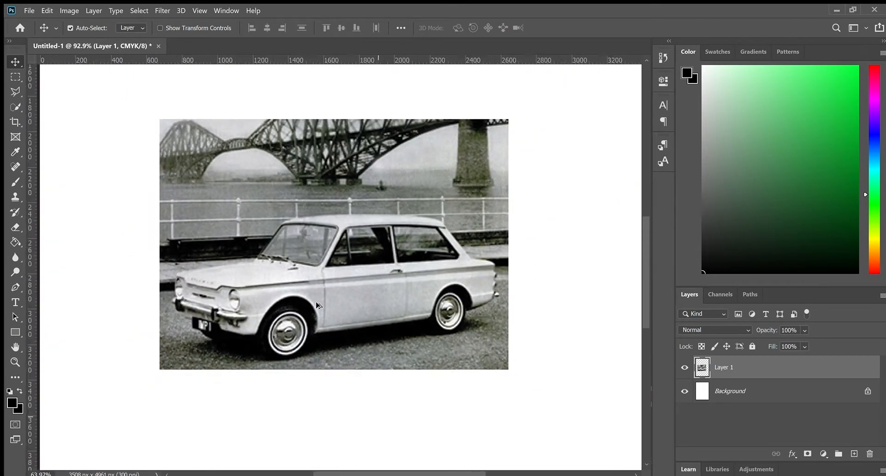
scroll(319, 305, "down", 3)
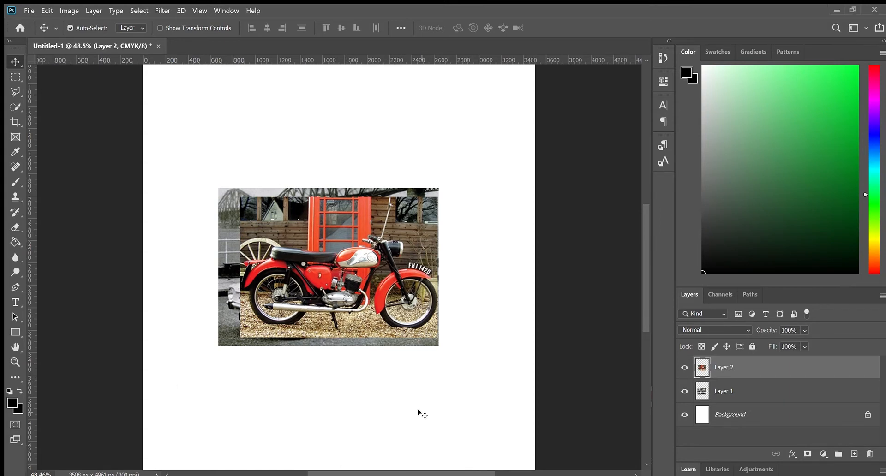
Paste the cream saloon and wood-trimmed white estate car photos as separate layers, enlarging each over the middle of the page.
key("ctrl+v")
left_click_drag(337, 261, 432, 334)
key("ctrl+t")
key("Return")
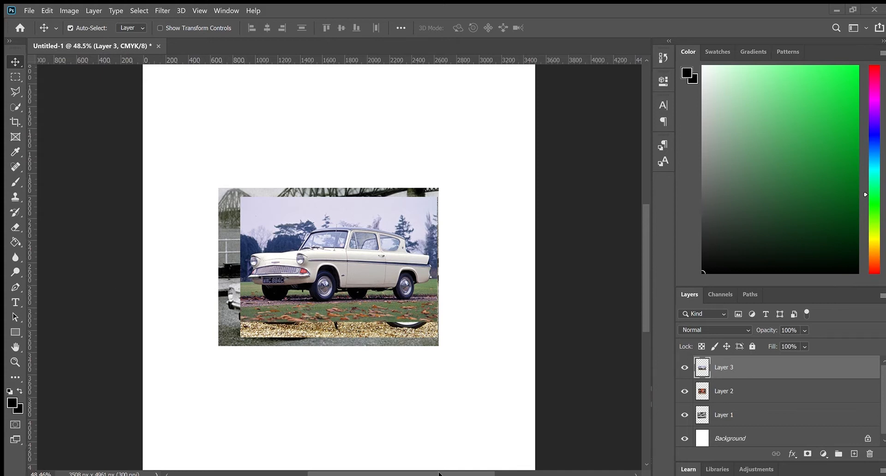
key("ctrl+v")
left_click_drag(344, 270, 423, 359)
key("ctrl+t")
key("Return")
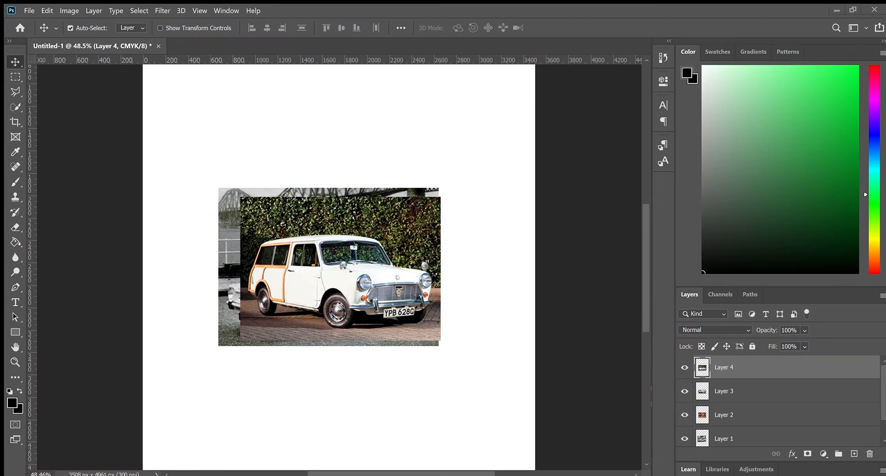
Paste the photo of the blue car in the snow, scale it to about 528%, and centre it over the stack.
key("ctrl+v")
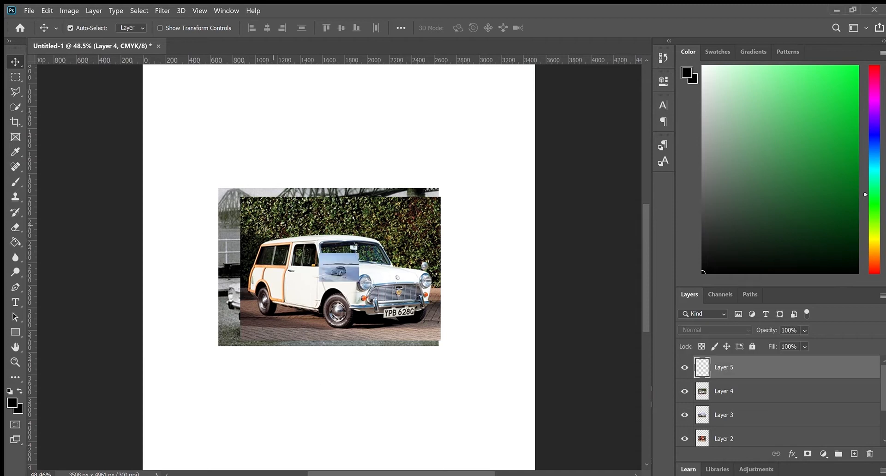
key("ctrl+t")
left_click_drag(359, 282, 450, 370)
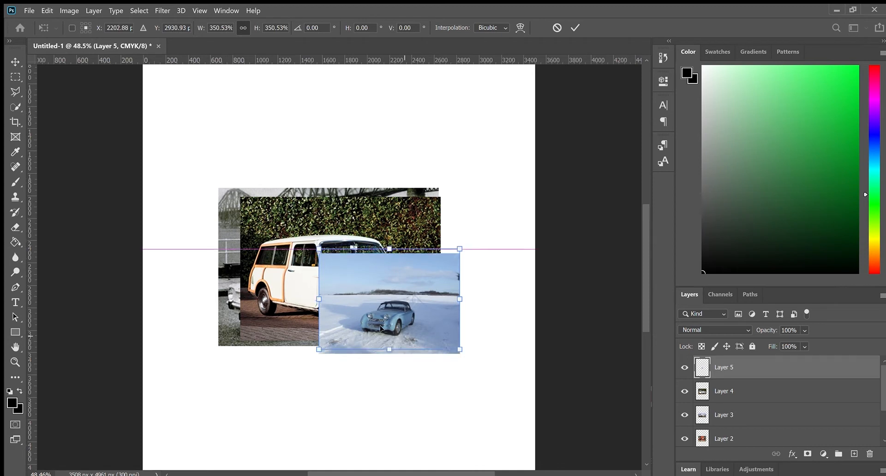
left_click_drag(402, 340, 341, 296)
left_click_drag(399, 309, 435, 335)
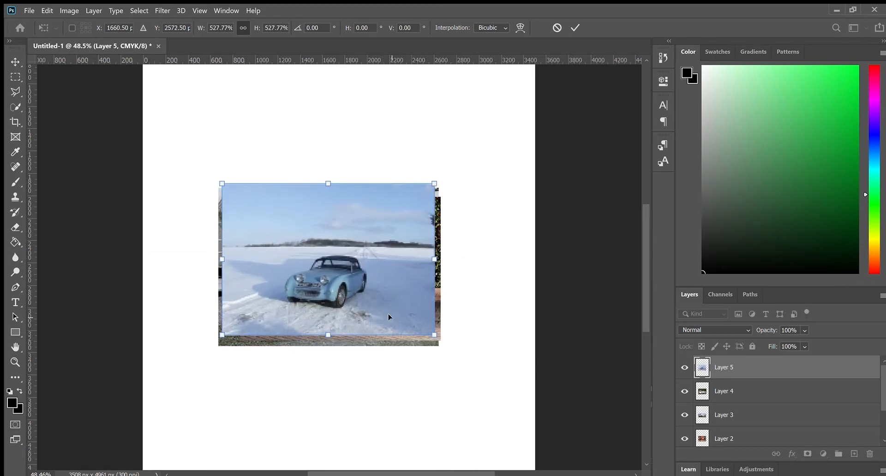
key("Return")
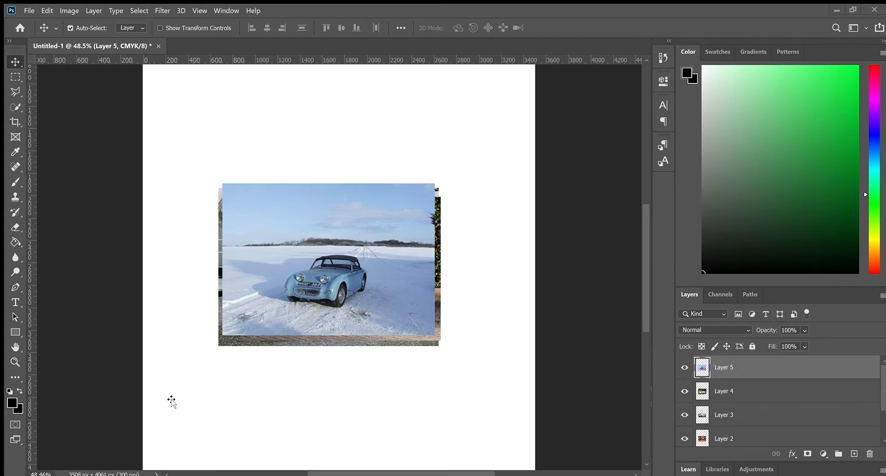
Paste two more car photos, the second showing the orange convertible, and enlarge each over the existing stack.
key("ctrl+v")
key("ctrl+t")
left_click_drag(370, 283, 410, 393)
key("Return")
key("ctrl+v")
key("ctrl+t")
left_click_drag(309, 283, 242, 319)
key("Return")
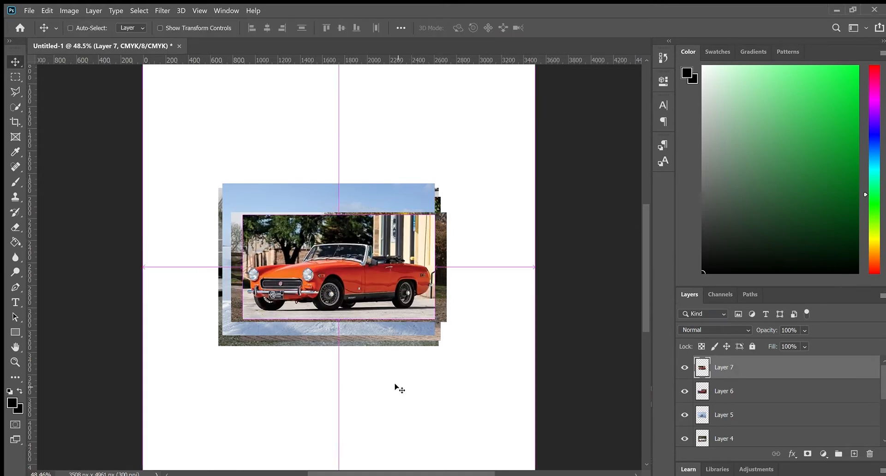
Paste the gold saloon photo and the black-and-white rally car photo, enlarging each to roughly match the stack.
key("ctrl+v")
key("ctrl+t")
left_click_drag(307, 310, 246, 326)
key("Return")
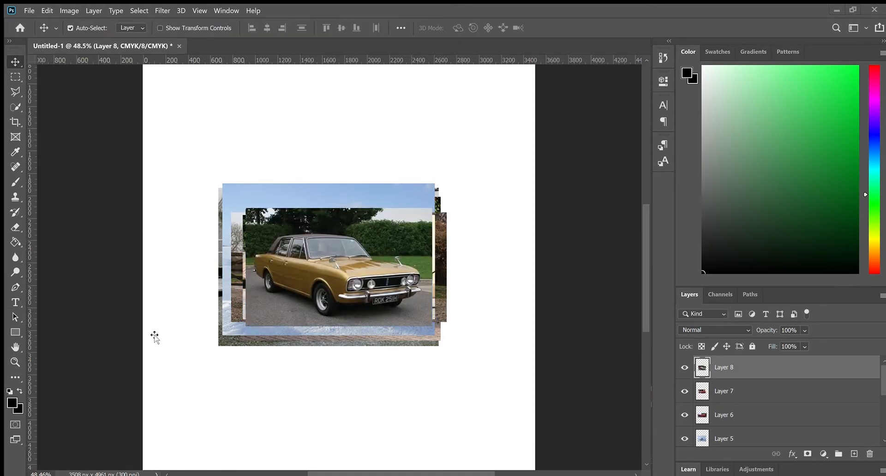
key("ctrl+v")
key("ctrl+t")
left_click_drag(367, 288, 434, 334)
key("Return")
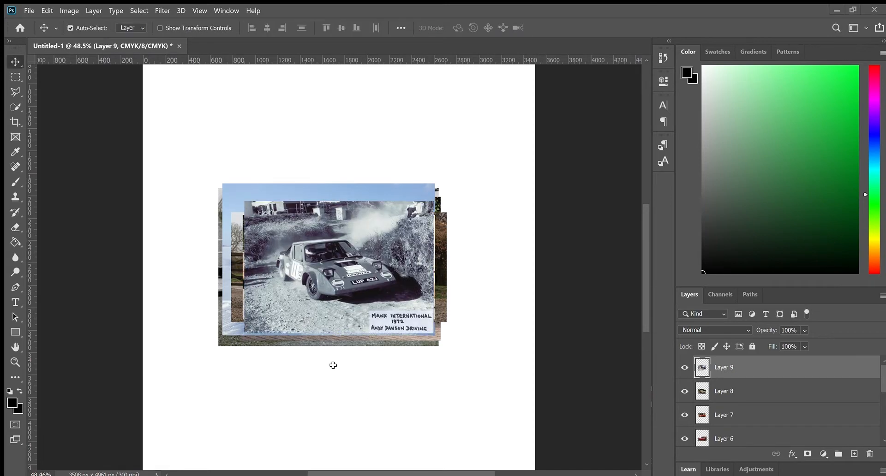
Paste three more vehicle photos as separate layers above the rally car and enlarge each over the stack.
key("ctrl+v")
key("ctrl+t")
left_click_drag(365, 285, 405, 341)
key("Return")
key("ctrl+v")
key("ctrl+t")
left_click_drag(364, 285, 444, 335)
key("Return")
key("ctrl+v")
key("ctrl+t")
left_click_drag(335, 260, 431, 328)
key("Return")
Paste two further car photos, ending with the white saloon in a field, and resize them to fit the stack.
key("ctrl+v")
key("ctrl+t")
left_click_drag(374, 294, 422, 336)
key("Return")
key("ctrl+v")
key("ctrl+t")
key("Return")
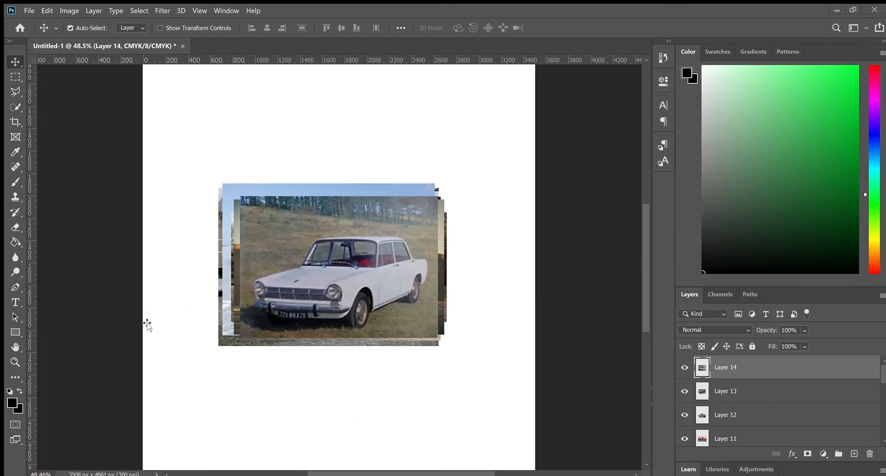
Paste the remaining car photos and resize them, finishing with the blue and red racing cars on the track.
key("ctrl+v")
key("ctrl+t")
key("Return")
key("ctrl+t")
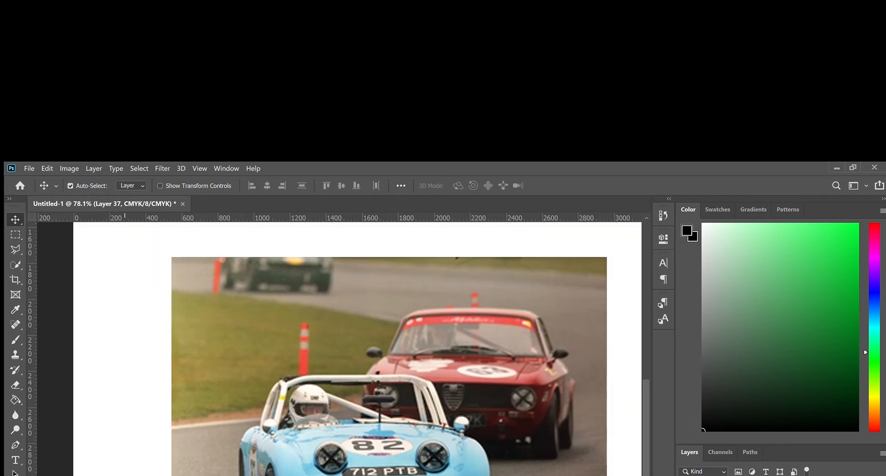
Start a Pen path at the racing photo's edge, following the track verge and up the blue car's roll bar.
left_click(15, 445)
scroll(249, 462, "up", 1)
scroll(236, 473, "up", 2)
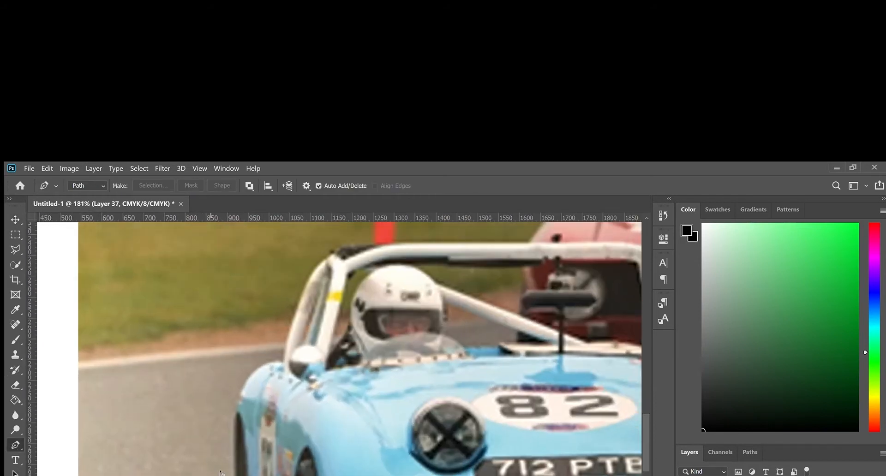
scroll(249, 468, "down", 3)
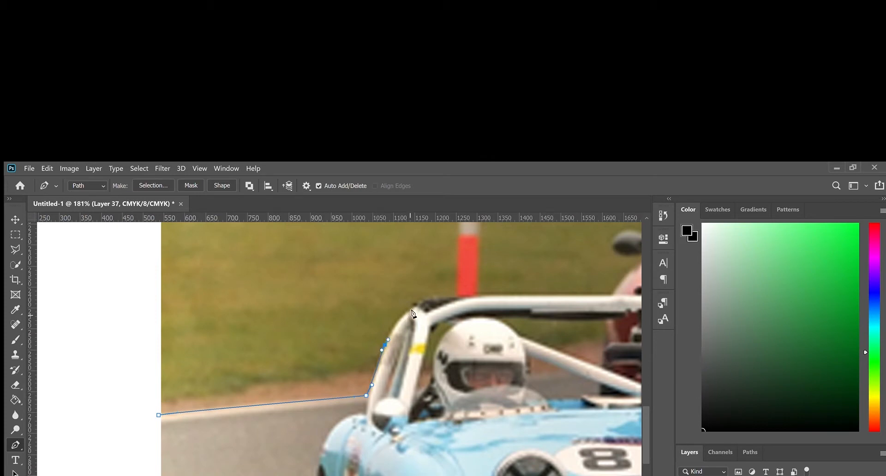
left_click_drag(409, 306, 413, 305)
left_click_drag(387, 344, 292, 394)
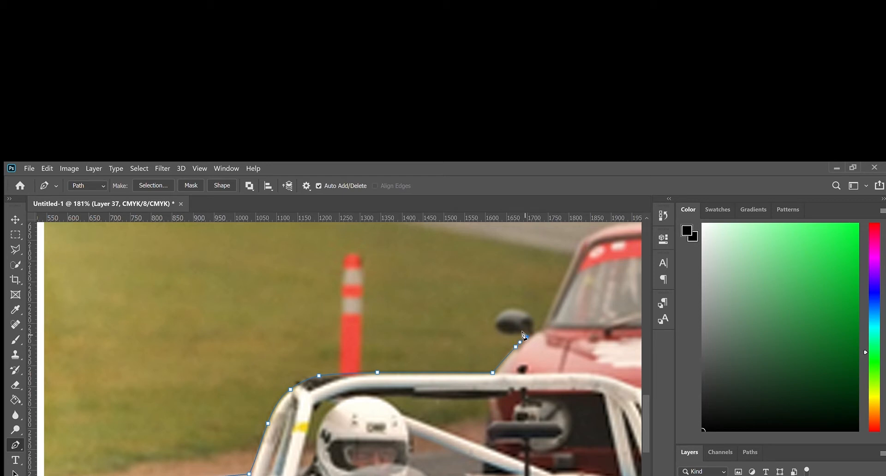
Continue the path around the red car's mirror and up its windscreen pillar, closing it across the track and around both cars.
left_click_drag(527, 337, 523, 334)
left_click(542, 328)
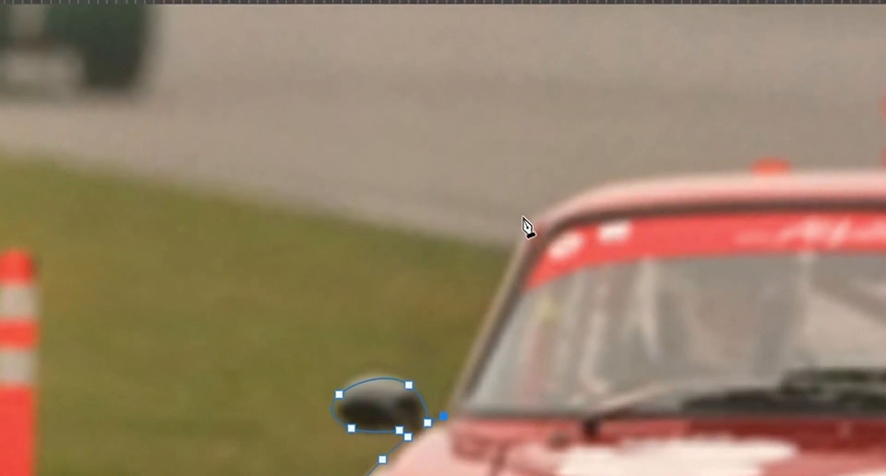
left_click_drag(513, 258, 515, 244)
left_click_drag(541, 180, 501, 193)
key("space")
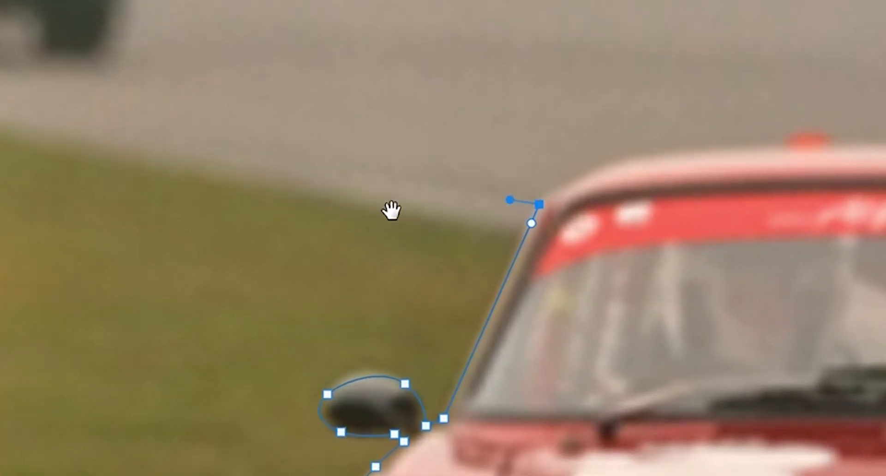
left_click_drag(391, 211, 421, 369)
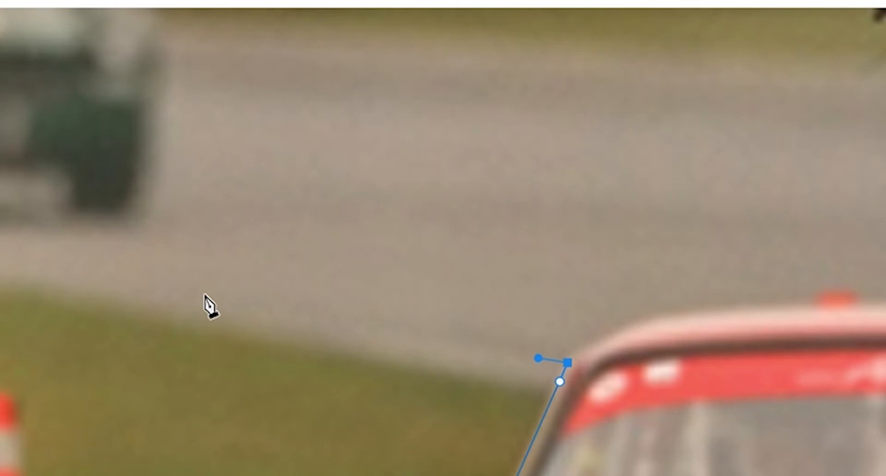
left_click_drag(212, 302, 185, 297)
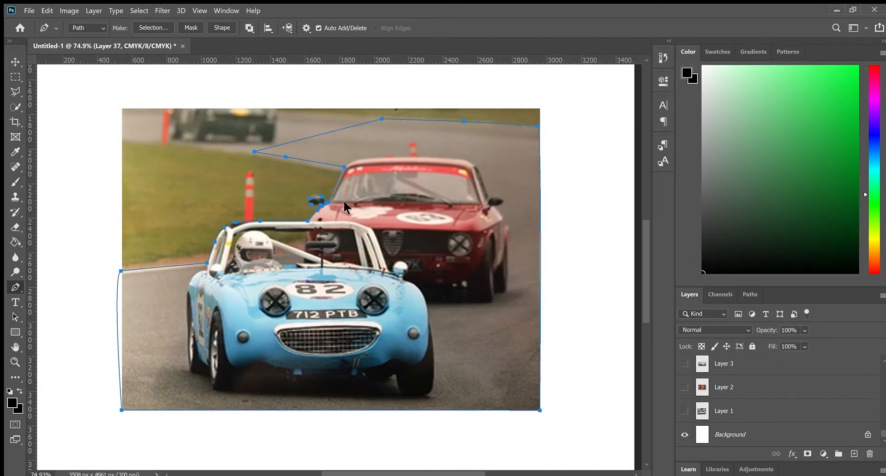
Convert the path to a selection, invert it, delete the grass and upper background, and deselect.
key("ctrl+Return")
key("ctrl+shift+i")
key("m")
key("Delete")
key("ctrl+d")
Start a new Pen path at the red car's windscreen pillar, tracing along its roof, far mirror and outer side.
left_click(15, 288)
left_click(344, 168)
left_click_drag(367, 159, 384, 156)
left_click_drag(474, 164, 505, 203)
left_click(489, 197)
left_click(505, 226)
left_click(508, 243)
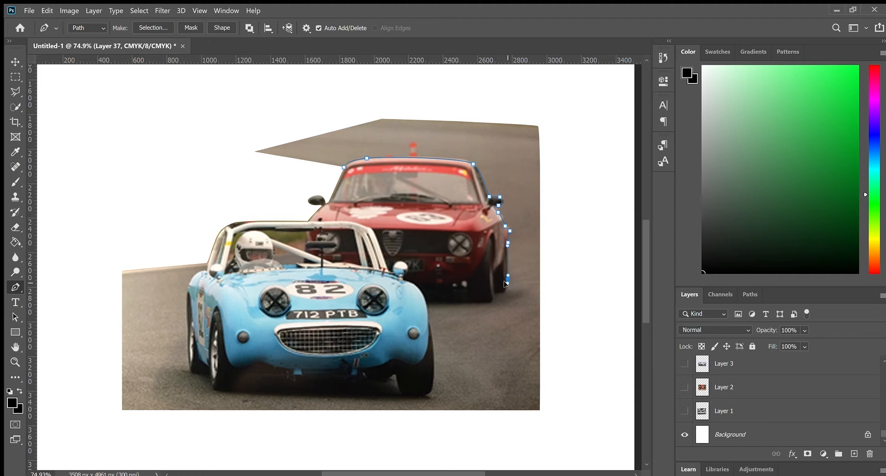
Continue the path beneath the red car, around the blue car's front wheels and along the underside of its bumper.
left_click(497, 294)
left_click_drag(426, 313, 428, 323)
left_click(433, 365)
left_click(405, 397)
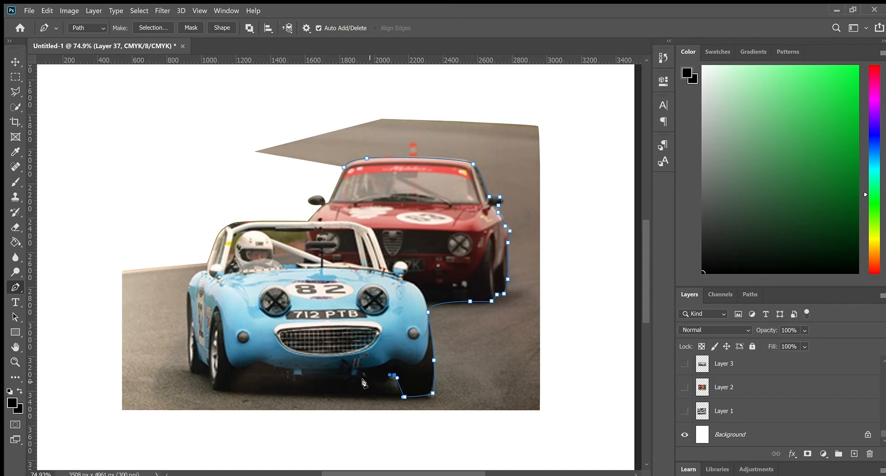
left_click_drag(256, 380, 240, 376)
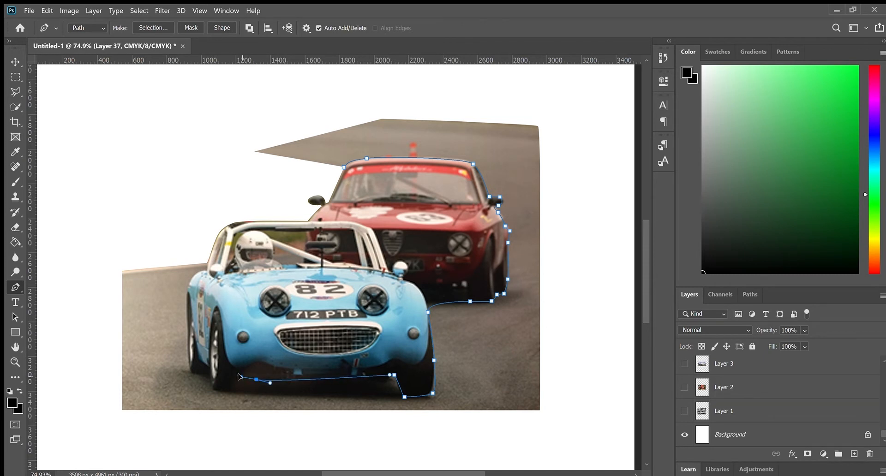
left_click(236, 390)
left_click_drag(213, 391, 208, 388)
left_click(210, 379)
Route the path outside the photo and close it at the red car's roof, then delete the enclosed road background.
left_click(98, 243)
left_click(90, 425)
left_click(588, 436)
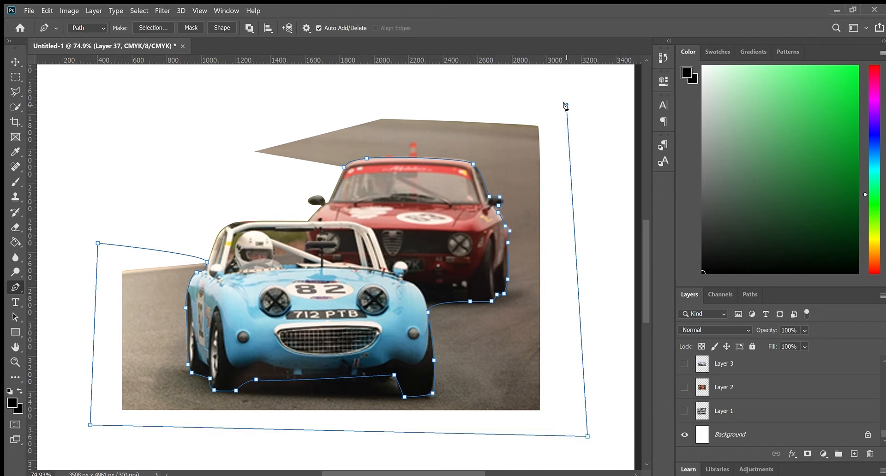
left_click(267, 97)
left_click(228, 135)
left_click(243, 174)
left_click(327, 176)
left_click(343, 168)
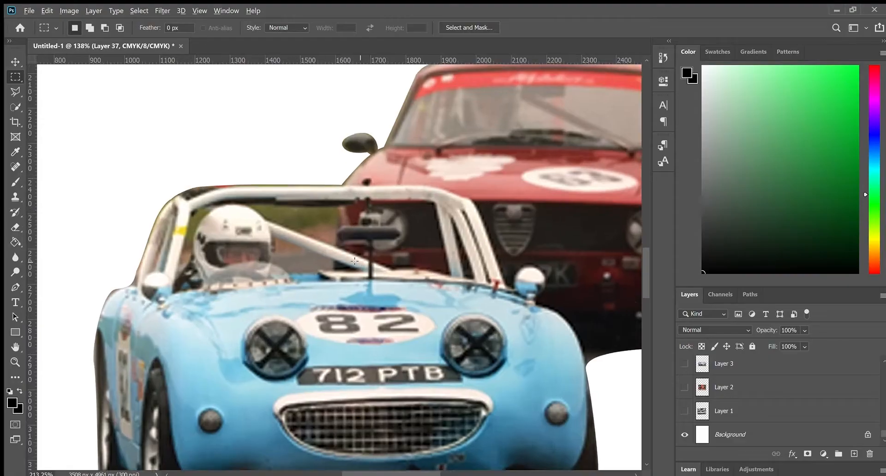
Trace the gap between the driver's helmet and the underside of the diagonal roll bar, and delete the background inside it.
scroll(230, 259, "up", 5)
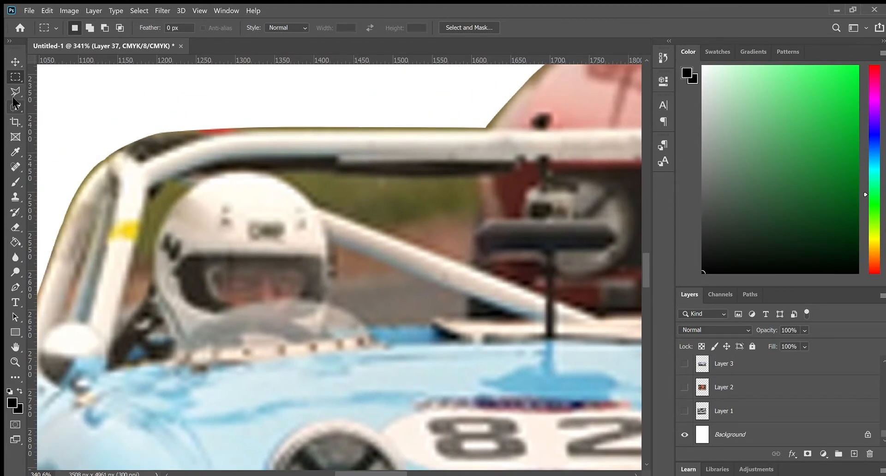
left_click(16, 287)
left_click(332, 245)
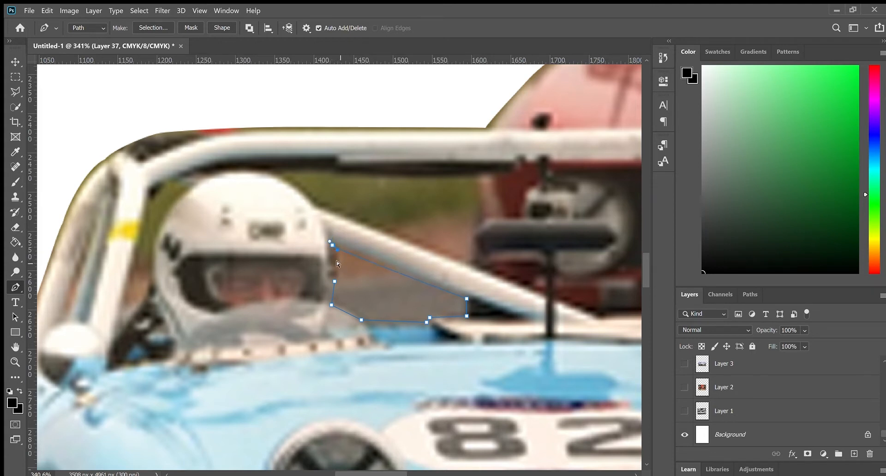
left_click(332, 246)
key("i")
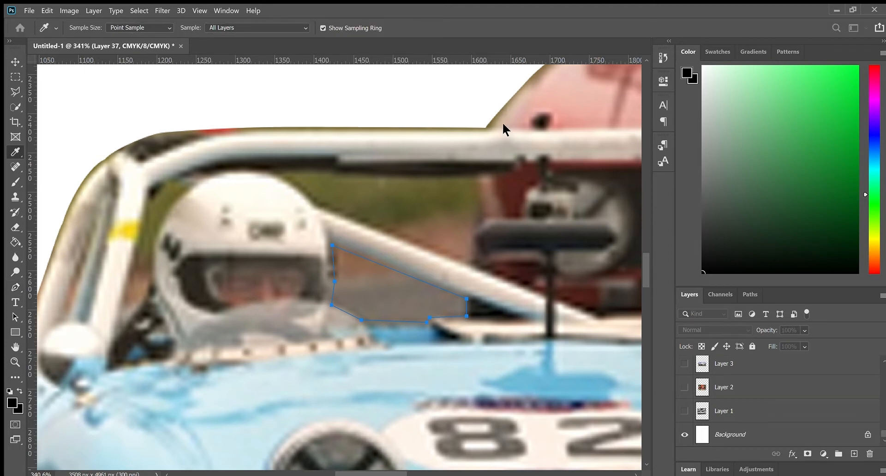
key("p")
key("ctrl+Return")
key("Delete")
Trace the gap above the diagonal roll bar between the helmet and the red car, and delete the background inside it.
left_click(472, 266)
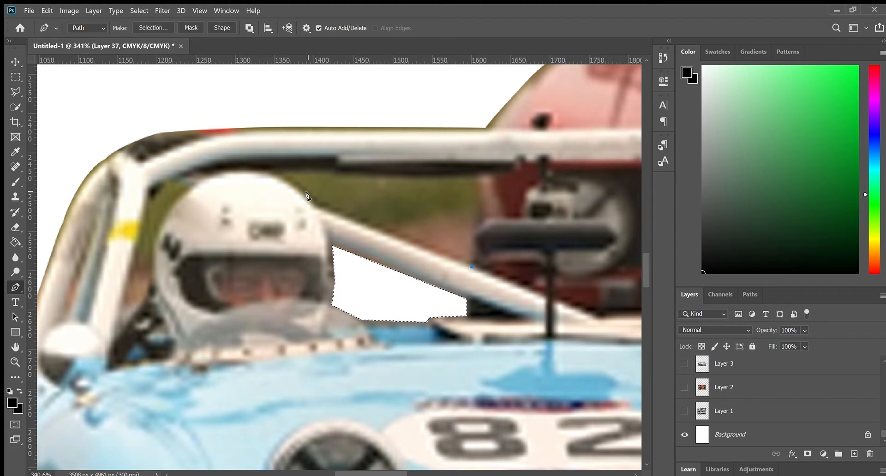
left_click(314, 204)
mouse_move(274, 175)
left_mouse_down()
mouse_move(258, 174)
mouse_move(268, 162)
left_mouse_up()
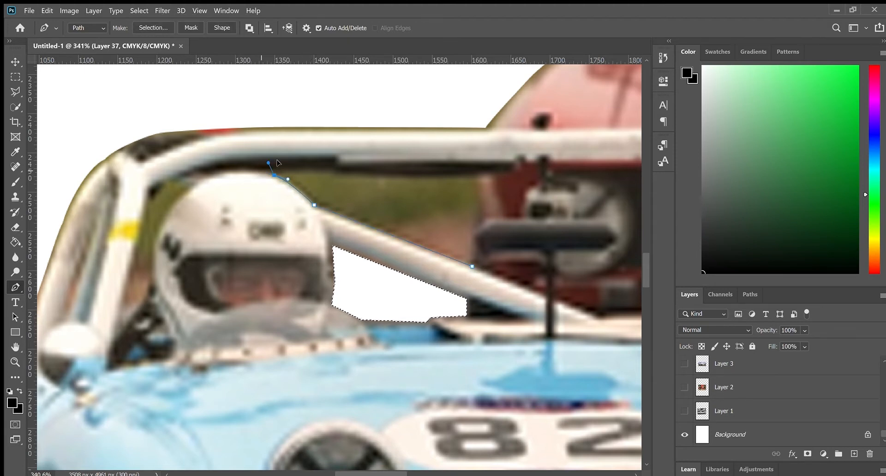
left_click(476, 180)
left_click(481, 215)
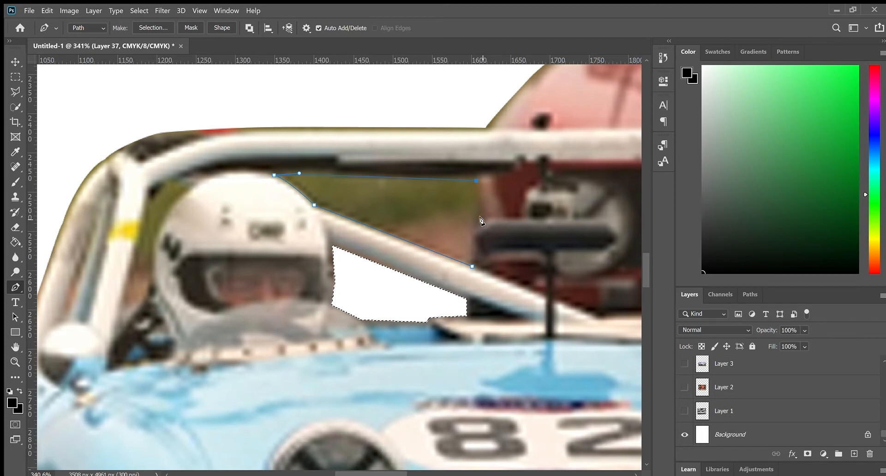
left_click_drag(484, 223, 478, 225)
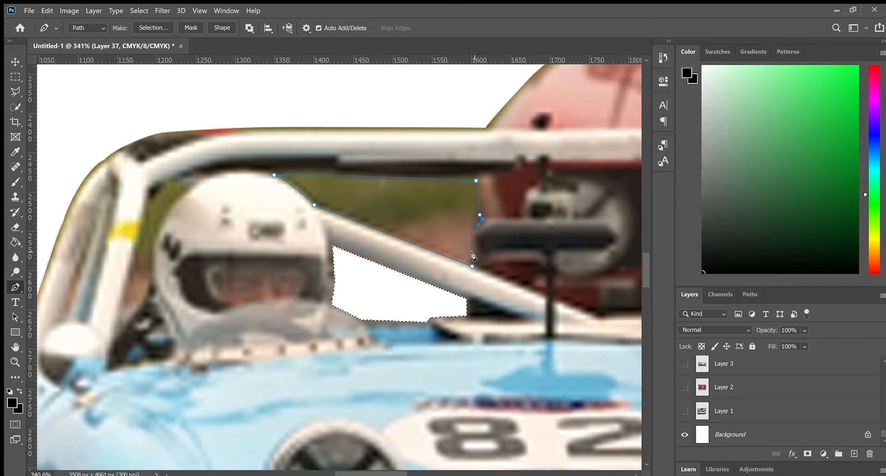
left_click(472, 266)
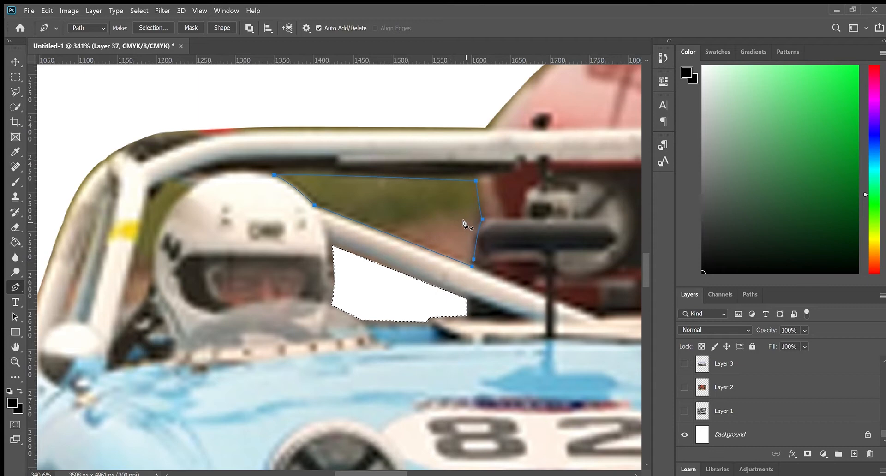
key("w")
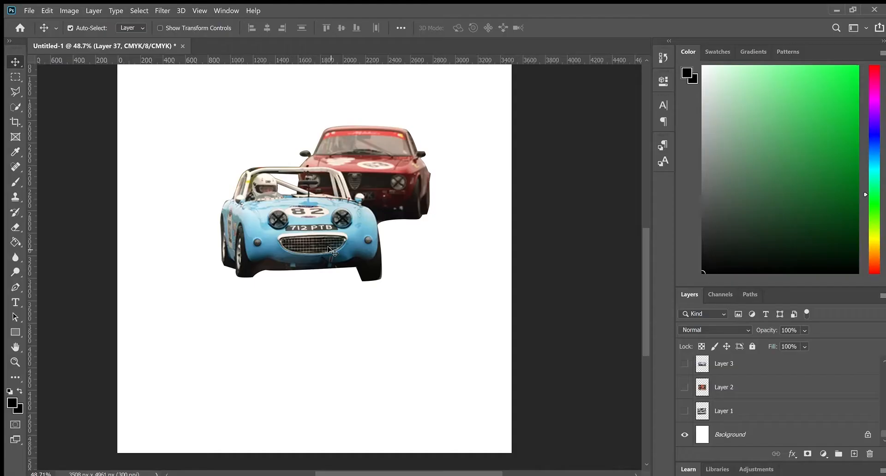
Move the racing cars to the page's bottom-left corner and scale them to about 71%.
left_click_drag(332, 252, 224, 408)
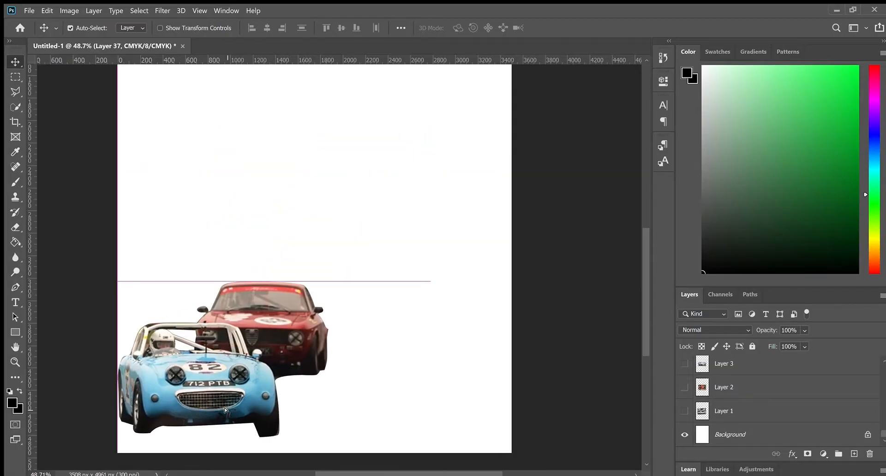
key("ctrl+t")
left_click_drag(329, 280, 297, 303)
left_click_drag(252, 354, 220, 397)
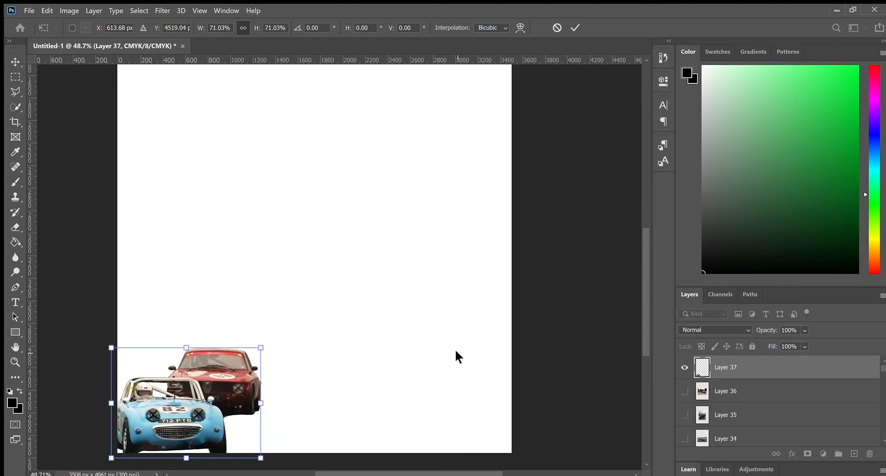
key("Return")
Show Layer 36 instead of Layer 37 and start a Pen path around the red estate car's front wheel and along its sill.
left_click(685, 368)
left_click(685, 391)
scroll(396, 262, "up", 6)
left_click_drag(187, 131, 273, 291)
left_click(15, 288)
left_click(387, 337)
left_click_drag(357, 351, 337, 345)
left_click_drag(324, 326, 319, 324)
mouse_move(202, 295)
left_mouse_down()
mouse_move(180, 291)
mouse_move(198, 300)
left_mouse_up()
Continue the path around the estate car's rear wheel and up its rear end to the roof.
left_click_drag(180, 302, 162, 274)
left_click_drag(154, 252, 180, 215)
scroll(139, 236, "up", 6)
left_click_drag(182, 264, 177, 253)
left_click(191, 213)
left_click_drag(250, 148, 298, 128)
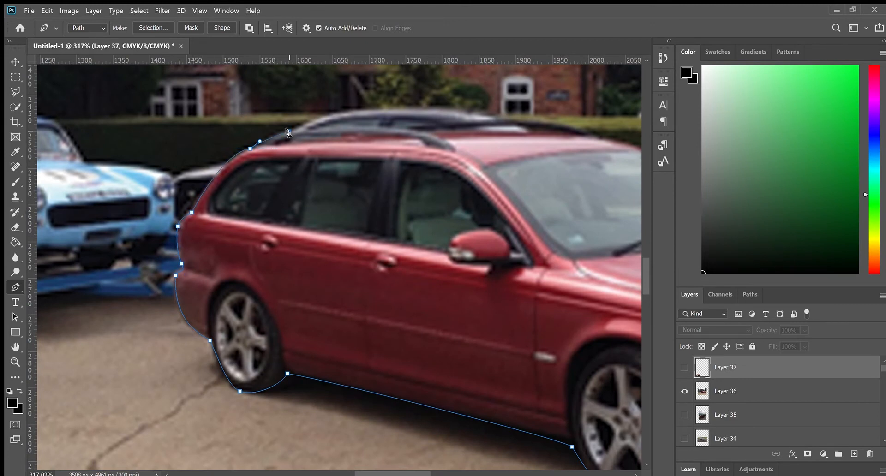
Trace along the estate car's roof rails and down the windscreen to the base of the bonnet.
left_click(399, 129)
left_click(523, 120)
left_click(601, 137)
left_click_drag(602, 137, 423, 153)
left_click(508, 188)
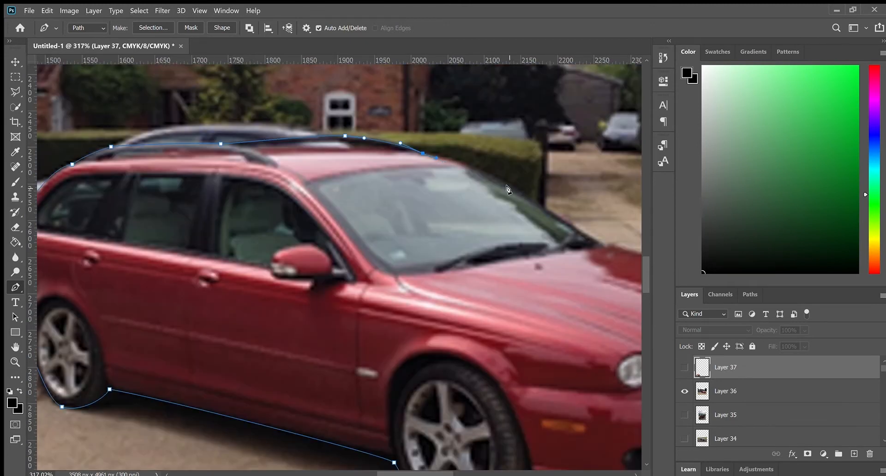
left_click(541, 211)
left_click_drag(604, 243, 597, 244)
Continue the path along the bonnet's edge and down past the far headlight and bumper corner.
scroll(597, 243, "right", 10)
scroll(597, 244, "down", 2)
left_click(538, 260)
left_click(540, 291)
left_click(545, 300)
left_click(549, 302)
left_click_drag(555, 316, 556, 320)
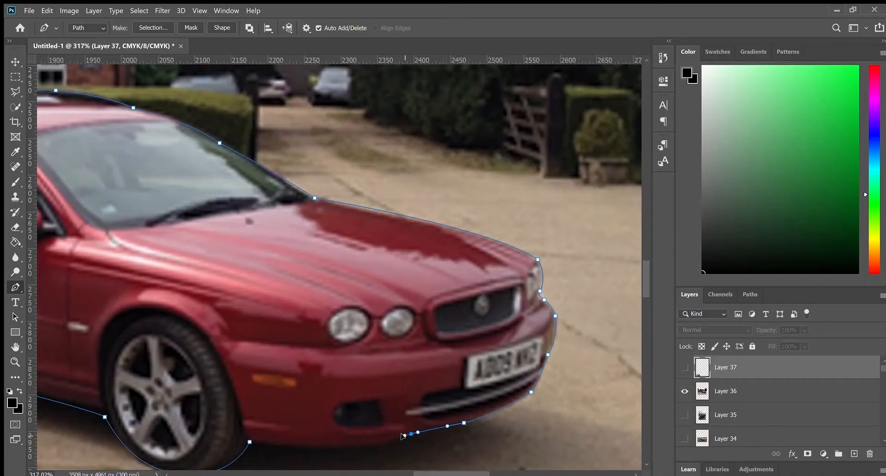
Trace the underside of the front bumper and close the path at the estate car's front wheel.
left_click_drag(381, 444, 373, 446)
left_click(250, 443)
left_click_drag(295, 447, 271, 443)
left_click(250, 442)
scroll(314, 366, "down", 8)
mouse_move(313, 365)
left_mouse_down()
mouse_move(377, 367)
mouse_move(315, 366)
left_mouse_up()
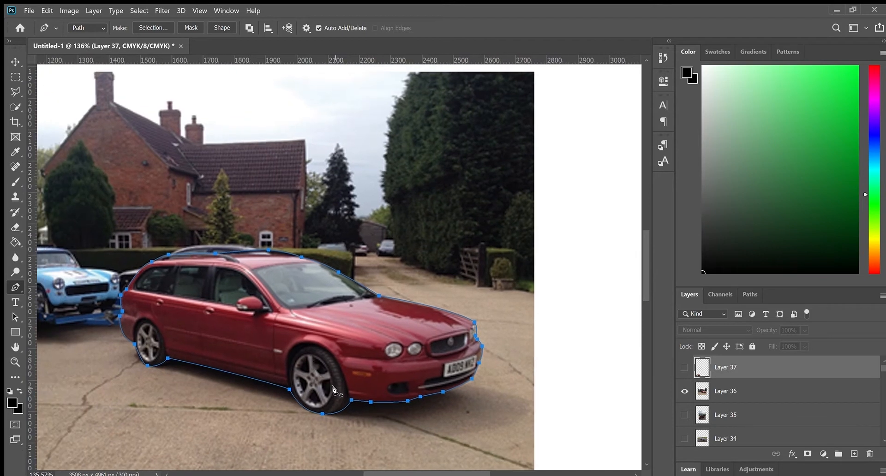
Turn the path into a selection, delete the background around the estate car on Layer 36, and deselect.
left_click(411, 192)
left_click(507, 123)
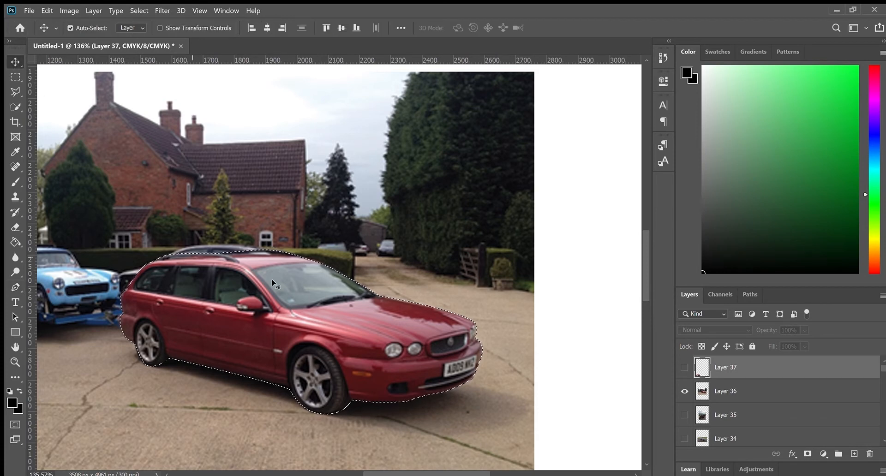
key("m")
left_click(725, 397)
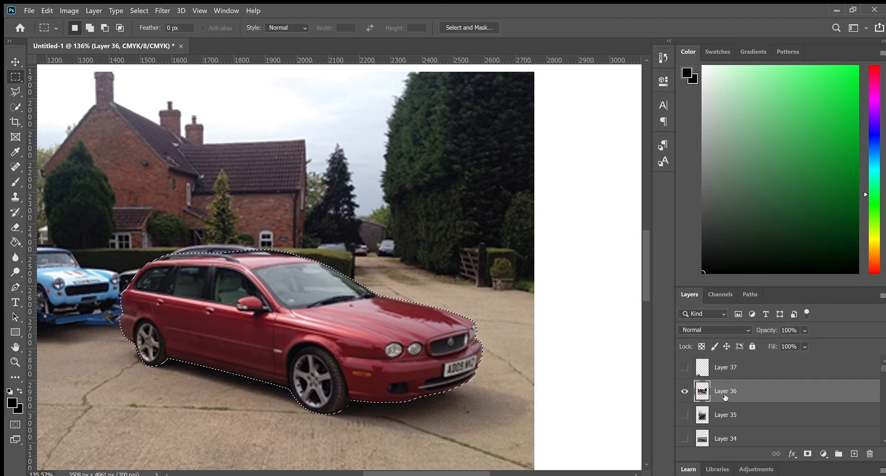
key("Delete")
key("ctrl+d")
Show the racing cars, place the estate car beside them at the page's bottom edge, and bring its layer above theirs.
scroll(533, 328, "down", 5)
left_click(685, 368)
left_click(13, 63)
left_click(422, 369)
left_click_drag(425, 366, 312, 387)
scroll(344, 199, "down", 3)
key("ctrl+]")
Rotate the estate car slightly counter-clockwise and nudge the racing cars downwards.
key("ctrl+t")
left_click_drag(362, 349, 350, 333)
key("Return")
left_click(765, 391)
left_click_drag(208, 367, 208, 372)
Show the red motorbike photo on Layer 35.
key("m")
left_click(685, 415)
left_click(685, 391)
left_click(685, 368)
scroll(275, 194, "up", 5)
Start a Pen path around the motorbike's front wheel and up to the gap behind its fork.
key("p")
left_click(235, 245)
left_click_drag(206, 309, 263, 339)
left_click_drag(318, 303, 324, 286)
left_click(325, 273)
left_click(329, 280)
left_click_drag(327, 257, 327, 232)
left_click(319, 242)
left_click(317, 232)
Continue the path down behind the front wheel and along the motorbike's underside towards the pannier.
left_click(349, 276)
left_click_drag(375, 284, 390, 282)
left_click_drag(410, 274, 416, 275)
left_click(436, 265)
left_click(454, 266)
left_click(468, 268)
left_click(501, 252)
Trace around the motorbike's red side pannier.
left_click(513, 232)
left_click(534, 230)
left_click(561, 210)
left_click(572, 181)
left_click_drag(541, 164, 575, 138)
left_click(542, 145)
Continue the path around the motorbike's top box and back to the rack beneath it.
scroll(580, 124, "up", 3)
left_click(493, 217)
left_click(502, 207)
left_click(497, 199)
left_click_drag(466, 173, 437, 162)
mouse_move(371, 146)
left_mouse_down()
mouse_move(313, 142)
mouse_move(362, 145)
left_mouse_up()
left_click(345, 162)
left_click(340, 225)
left_click_drag(331, 194, 296, 237)
left_click(353, 234)
left_click(339, 238)
Trace over the far pannier and fuel tank, and along the handlebar controls.
left_click_drag(268, 225, 259, 225)
left_click(201, 292)
left_click_drag(197, 268, 148, 255)
left_click_drag(144, 253, 208, 270)
left_click(191, 265)
left_click(187, 258)
left_click(171, 254)
left_click(158, 247)
Continue the path around the white helmet and down the edge of the motorbike's windscreen.
left_click(234, 229)
left_click(182, 192)
left_click_drag(106, 209, 97, 226)
left_click_drag(128, 273, 116, 307)
left_click(122, 330)
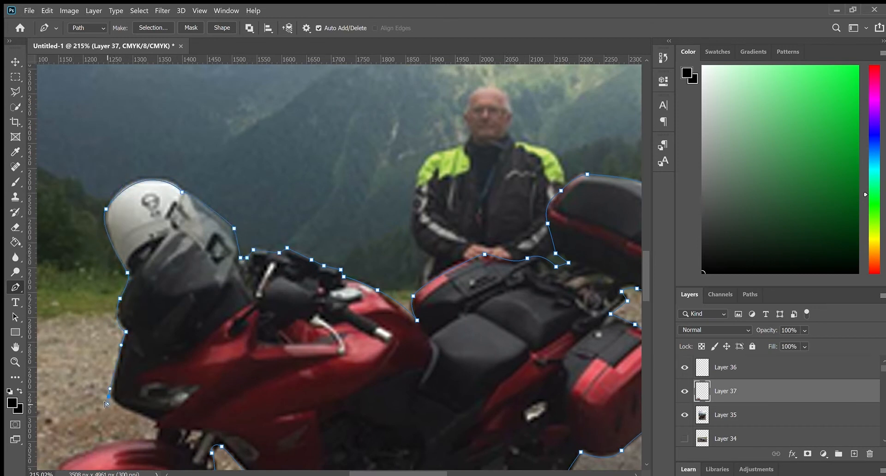
Trace the fairing's nose and the front mudguard, and close the path at the front wheel.
left_click(152, 429)
left_click(159, 430)
left_click(155, 439)
left_click_drag(156, 441, 246, 348)
left_click_drag(147, 377, 124, 398)
left_click(148, 383)
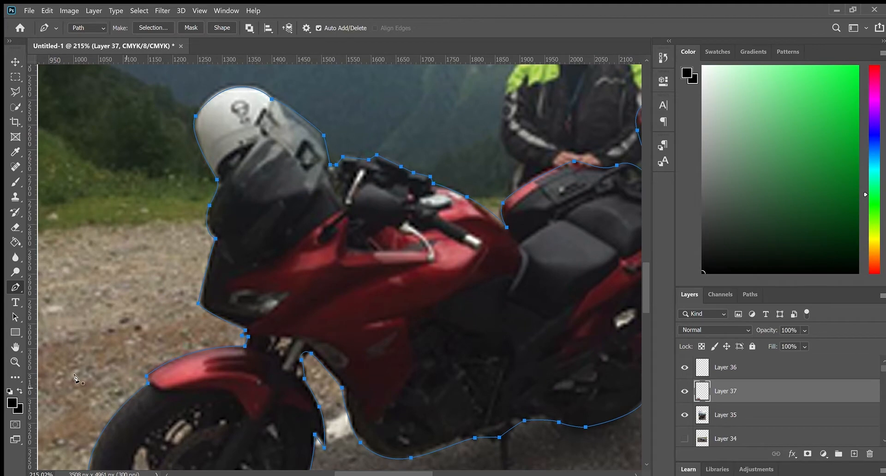
Turn the motorbike path into a selection, make Layer 35 active, and invert the selection.
scroll(443, 272, "down", 4)
key("ctrl+Return")
left_click(16, 77)
left_click(738, 415)
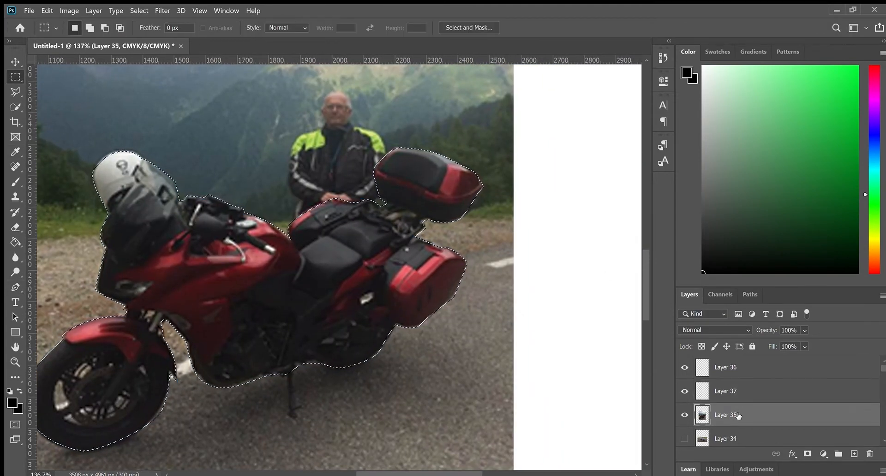
key("ctrl+shift+i")
key("Delete")
left_click(15, 62)
key("ctrl+d")
scroll(76, 88, "down", 8)
left_click(685, 392)
left_click(686, 368)
key("ctrl+z")
key("ctrl+z")
key("ctrl+z")
key("ctrl+z")
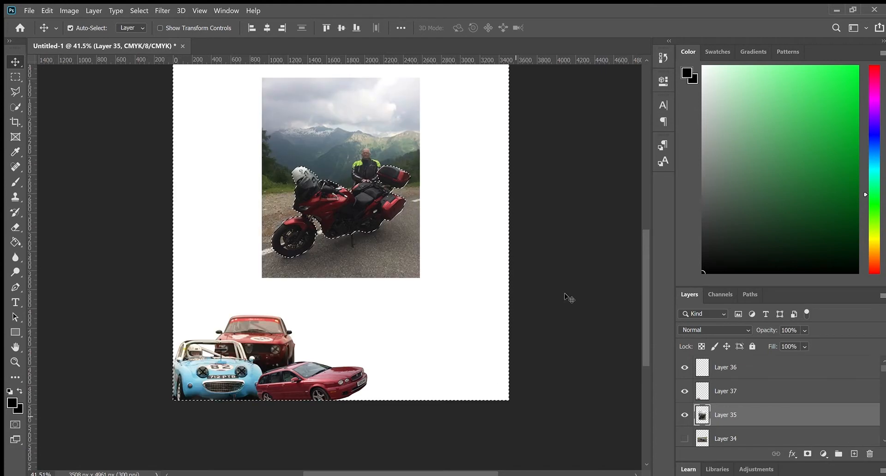
Delete the selected background around the motorbike on Layer 35 and clear the selection.
key("Delete")
left_click(15, 76)
left_click(15, 62)
Enlarge the motorbike slightly and place it in the page's top-left corner.
left_click_drag(349, 235, 458, 384)
key("ctrl+t")
left_click_drag(380, 317, 370, 310)
left_click_drag(440, 362, 478, 455)
left_click_drag(479, 455, 296, 158)
key("Return")
Lighten the motorbike on Layer 35 with a Levels adjustment.
key("ctrl+l")
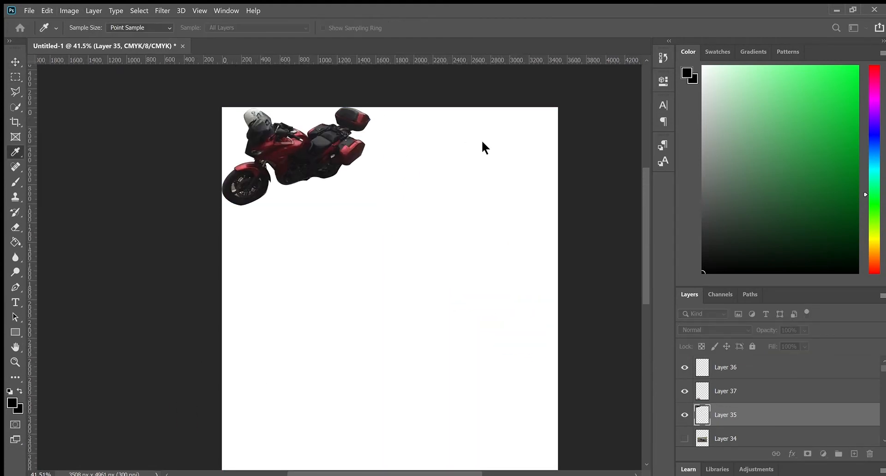
left_click_drag(501, 173, 487, 174)
key("Return")
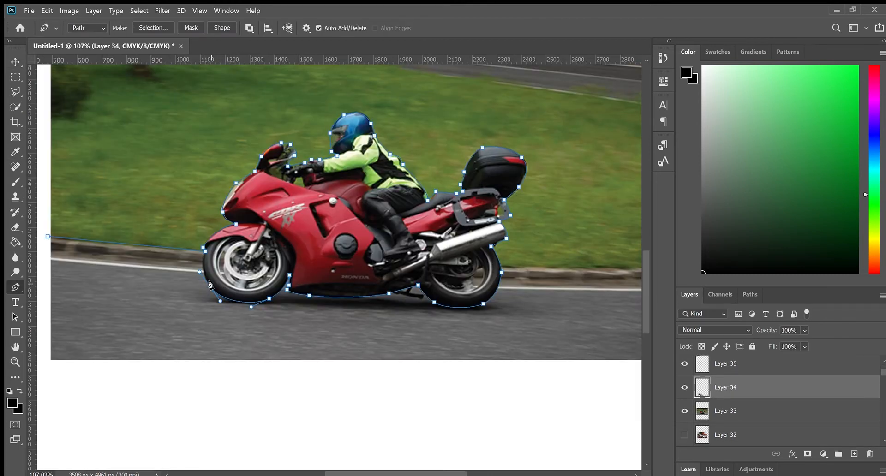
Delete the path's anchor points along the wheels and underside of the red motorbike.
key("Delete")
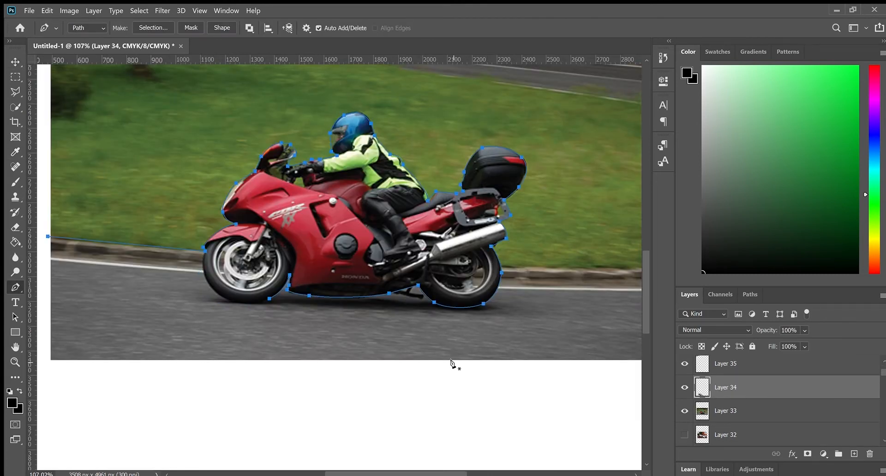
key("Delete")
key("ctrl+z")
left_click(251, 307)
key("ctrl+z")
key("ctrl+shift+z")
left_click(309, 296, "ctrl+shift")
left_click(417, 285, "ctrl+shift")
left_click(434, 303, "ctrl+shift")
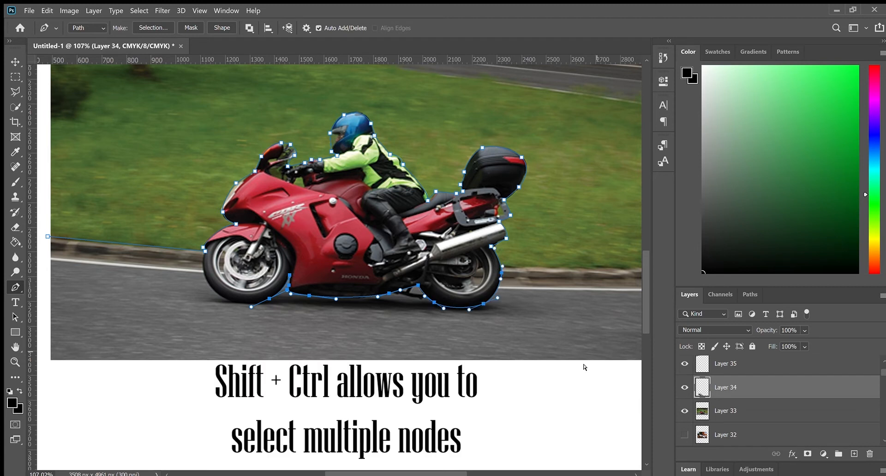
key("Delete")
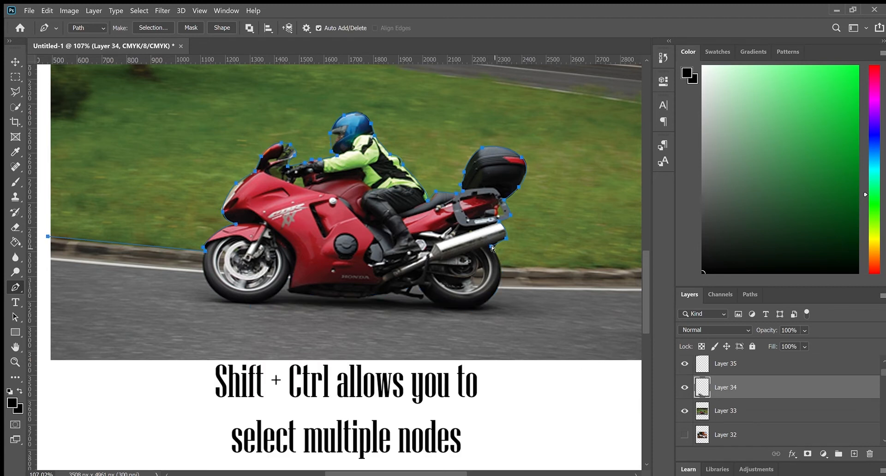
Redraw the motorbike path from the rear wheel along the kerb and around the photo's lower edge, enclosing the road.
left_click(500, 267, "ctrl")
scroll(510, 270, "up", 8)
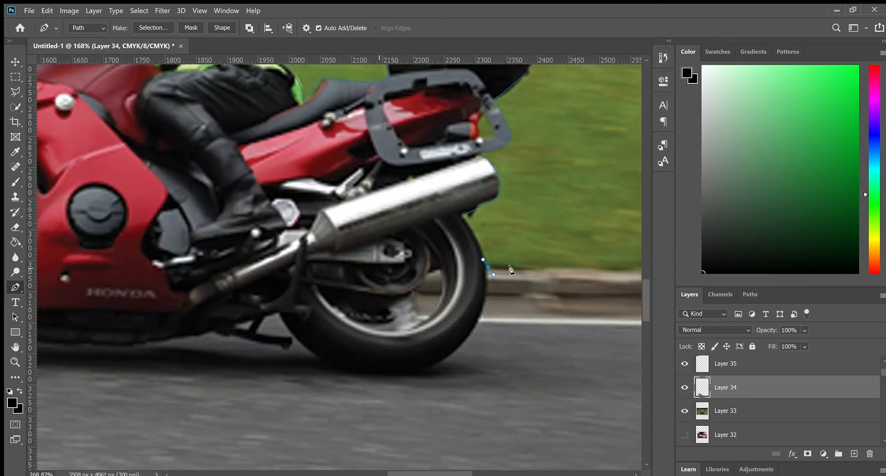
left_click(423, 176, "ctrl")
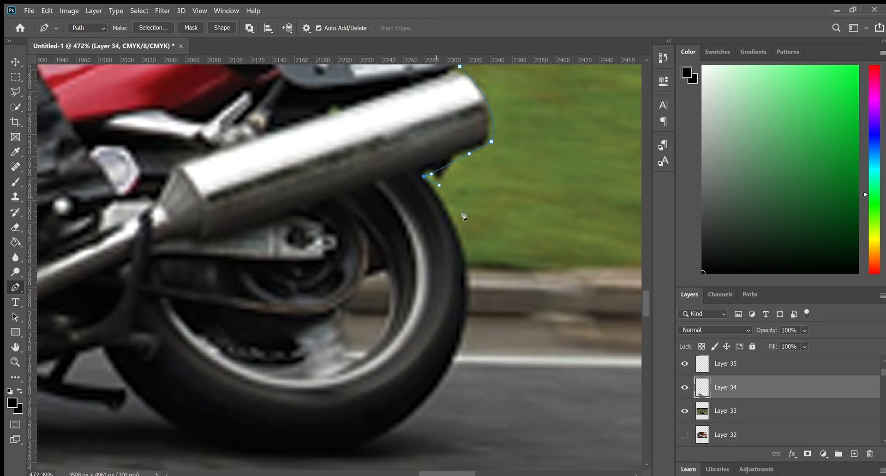
left_click_drag(468, 266, 468, 273)
scroll(531, 275, "down", 5)
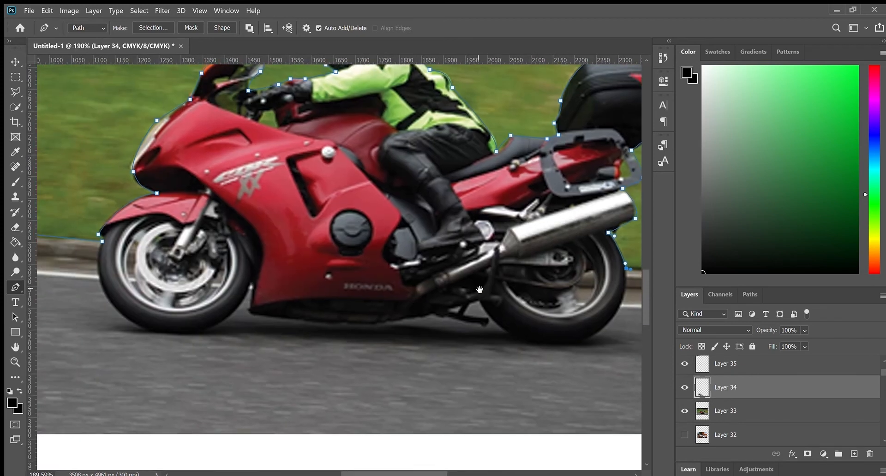
left_click_drag(480, 290, 195, 268)
left_click_drag(479, 255, 425, 271)
left_click(508, 264)
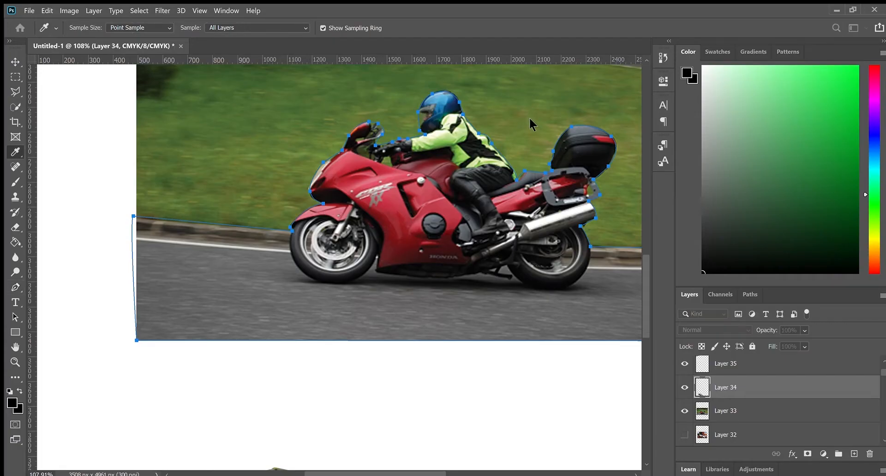
Turn the path around the motorbike and road into a selection and invert it.
key("p")
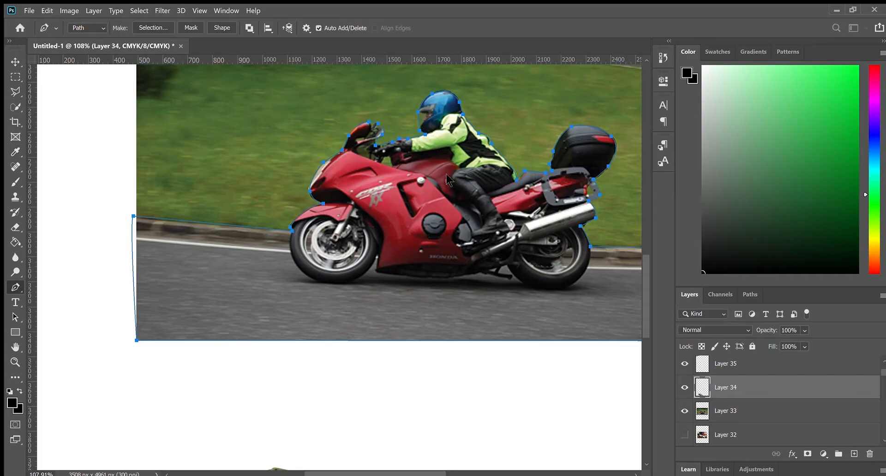
key("ctrl+Return")
scroll(319, 249, "down", 4)
left_click_drag(425, 243, 338, 285)
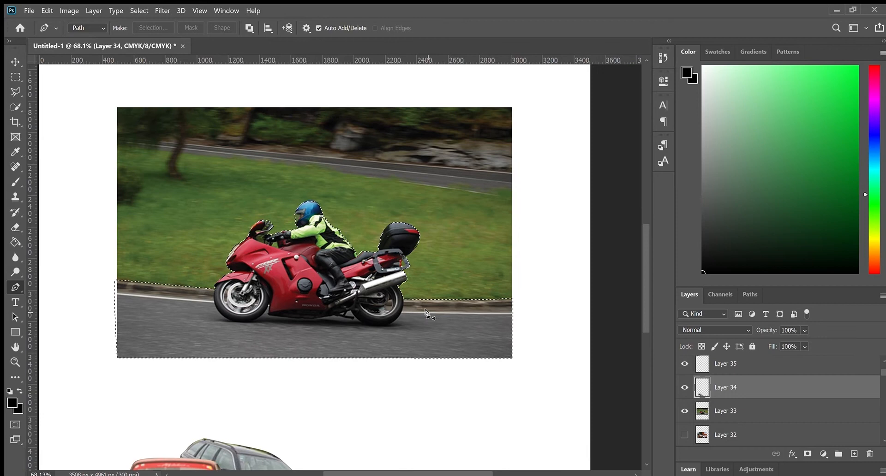
left_click(15, 78)
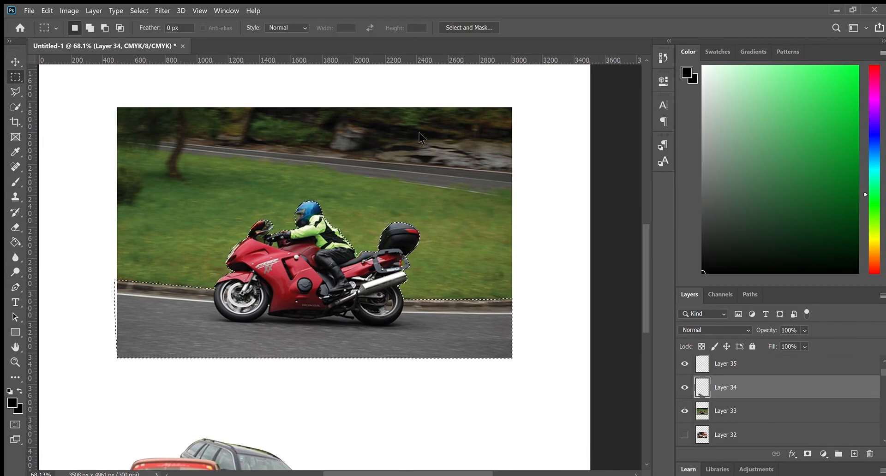
key("ctrl+shift+i")
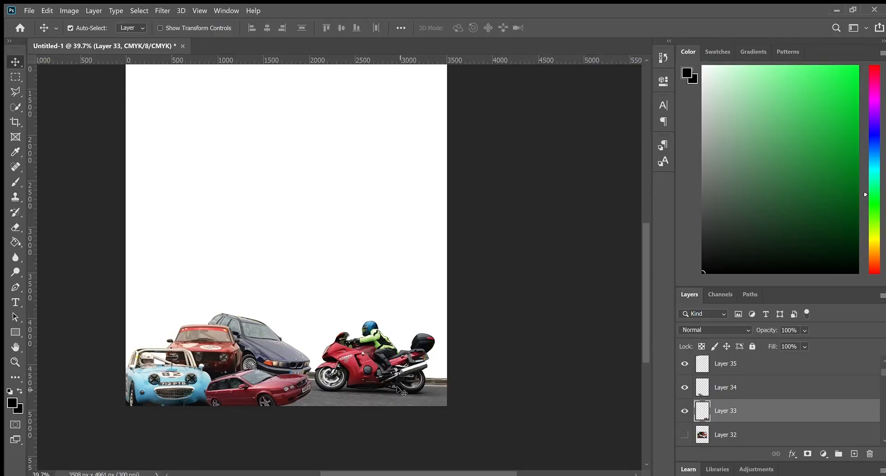
Adjust the position of the cut-out motorbike and its strip of road in the page's bottom-right corner.
left_click_drag(397, 387, 388, 371)
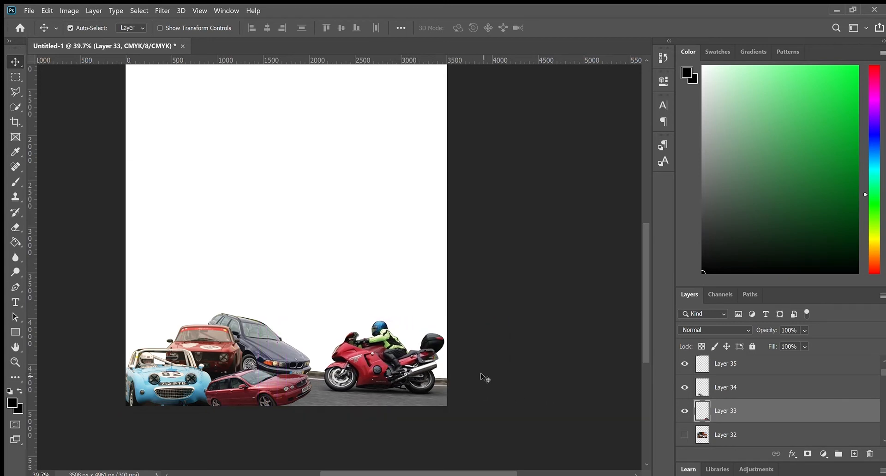
scroll(497, 356, "up", 5)
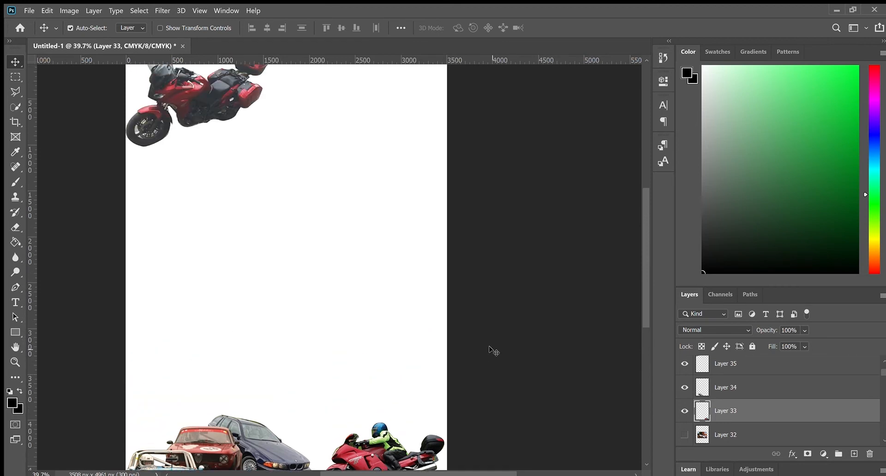
scroll(496, 357, "down", 4)
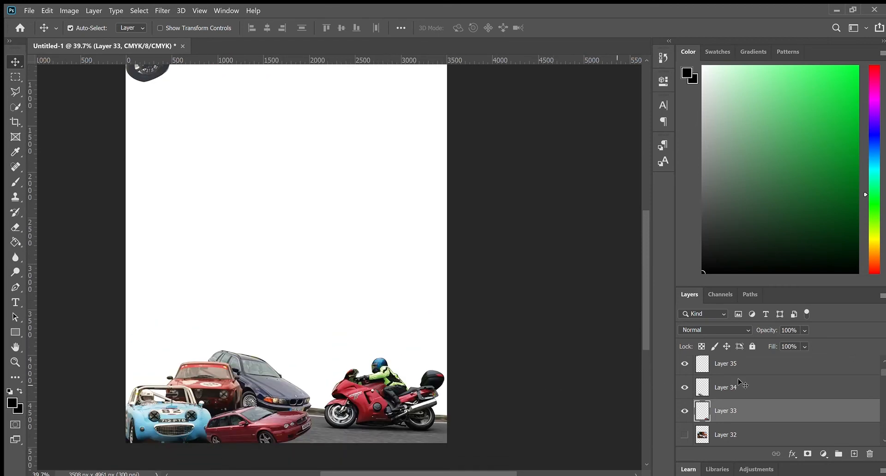
Make Layer 32, the silver convertible photo, visible and active.
left_click(704, 435)
left_click(685, 435)
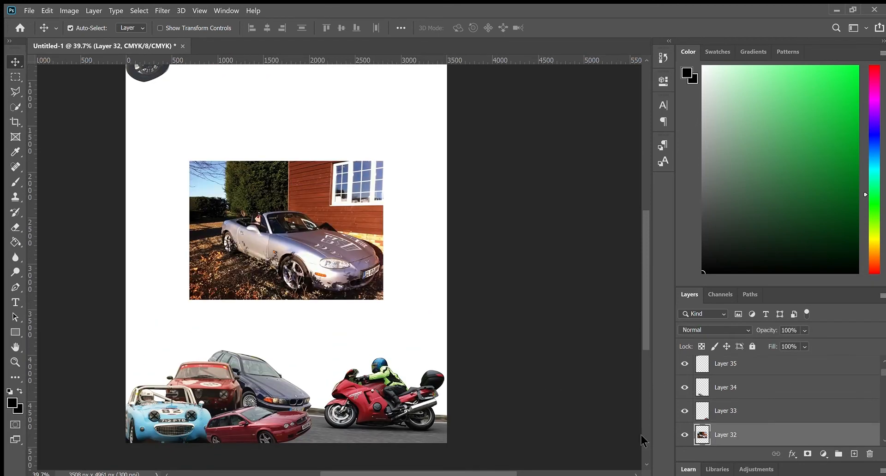
scroll(356, 280, "up", 6)
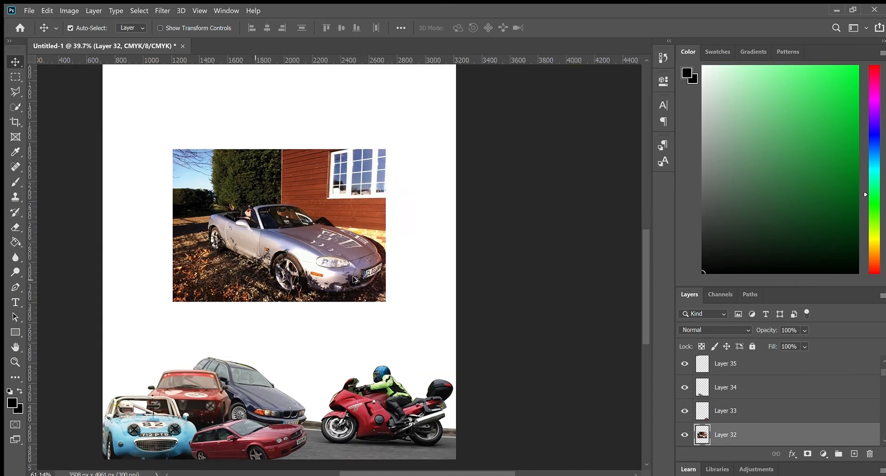
left_click_drag(209, 305, 389, 324)
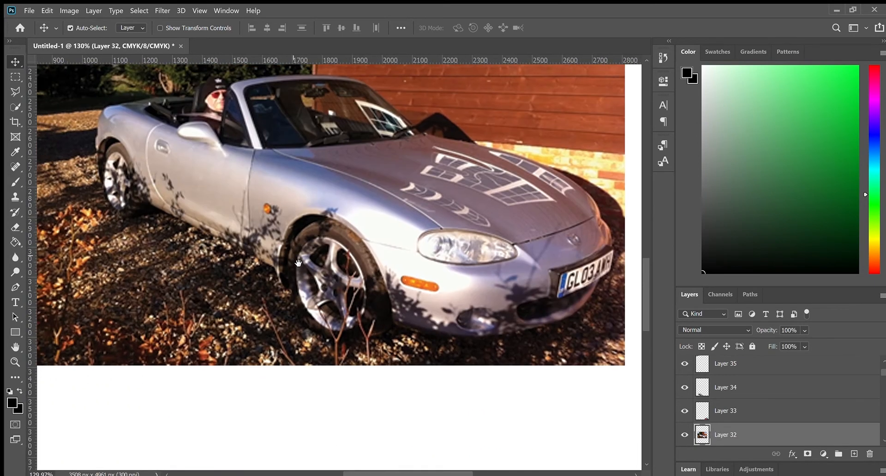
left_click_drag(298, 262, 325, 310)
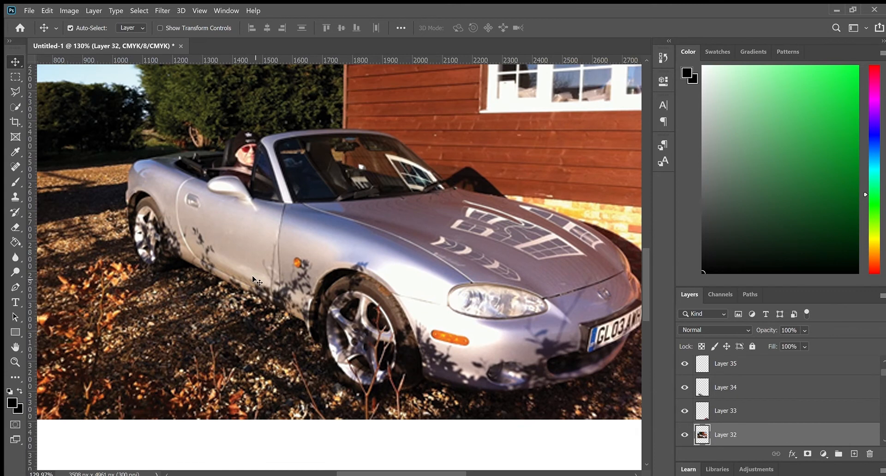
mouse_move(249, 279)
left_mouse_down()
mouse_move(210, 296)
mouse_move(238, 288)
left_mouse_up()
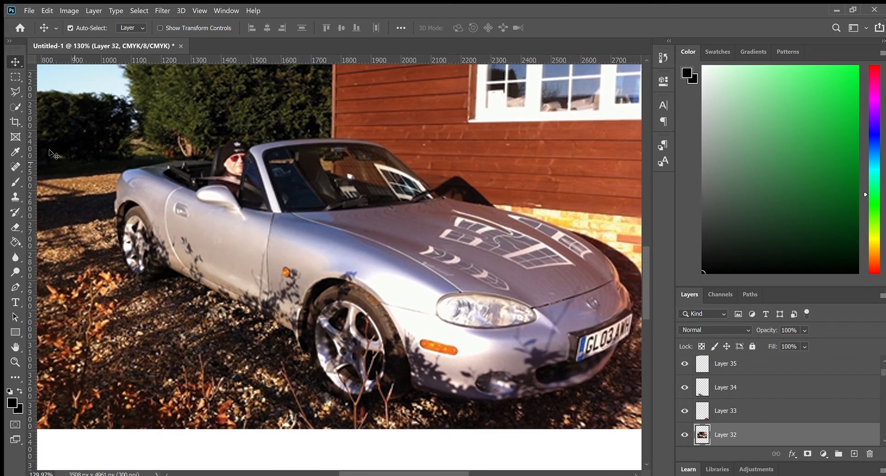
Start a Pen path on the convertible's tail and trace the rear bumper and around the rear wheel.
left_click(16, 287)
left_click_drag(117, 174, 115, 178)
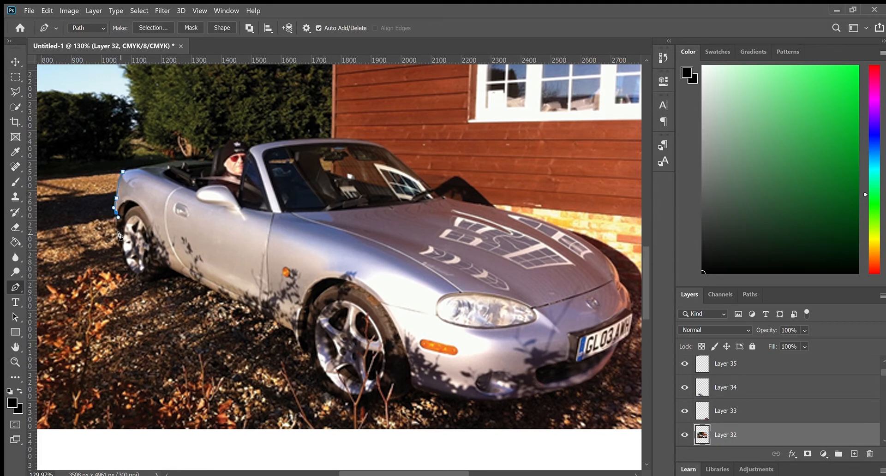
scroll(118, 246, "up", 3)
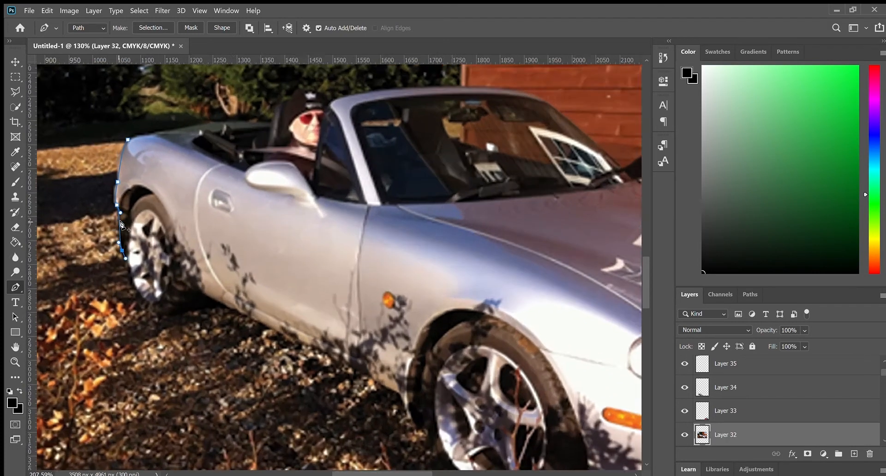
left_click_drag(133, 304, 136, 312)
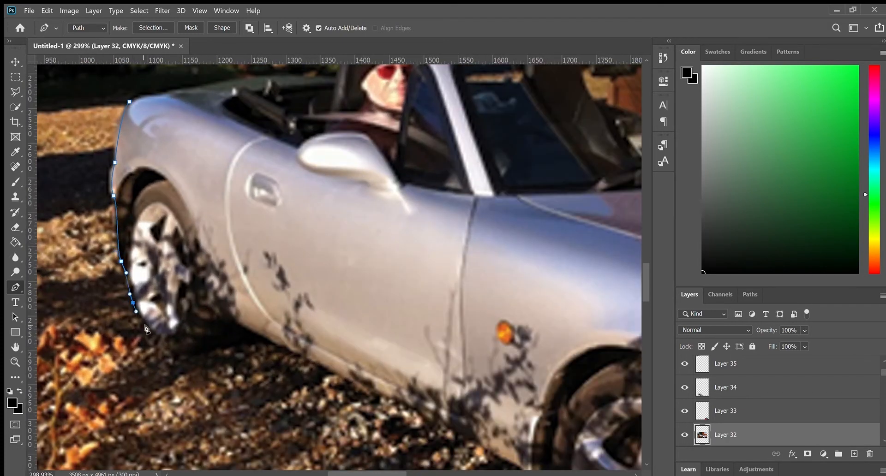
left_click_drag(161, 344, 182, 354)
left_click(222, 346)
left_click(236, 326)
Continue the path along the convertible's sill and around the underside of its front wheel.
left_click_drag(295, 346, 193, 233)
left_click(418, 354)
left_click_drag(462, 376, 367, 310)
left_click(368, 287)
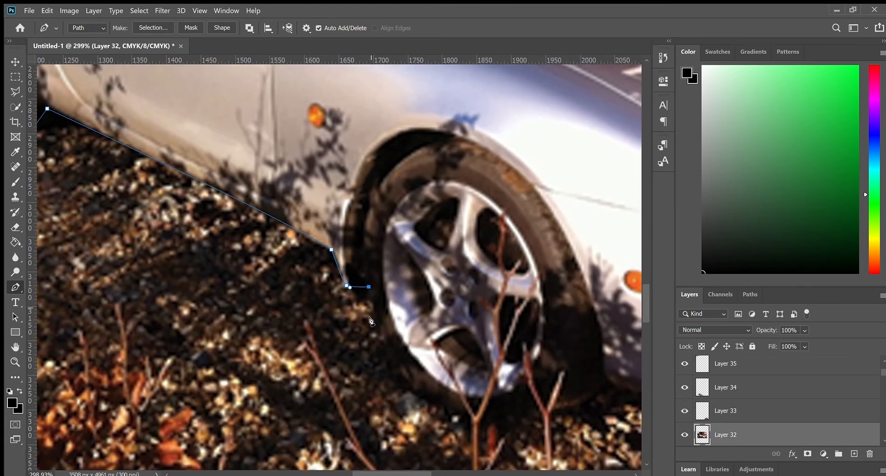
left_click_drag(393, 369, 405, 388)
left_click_drag(505, 415, 552, 405)
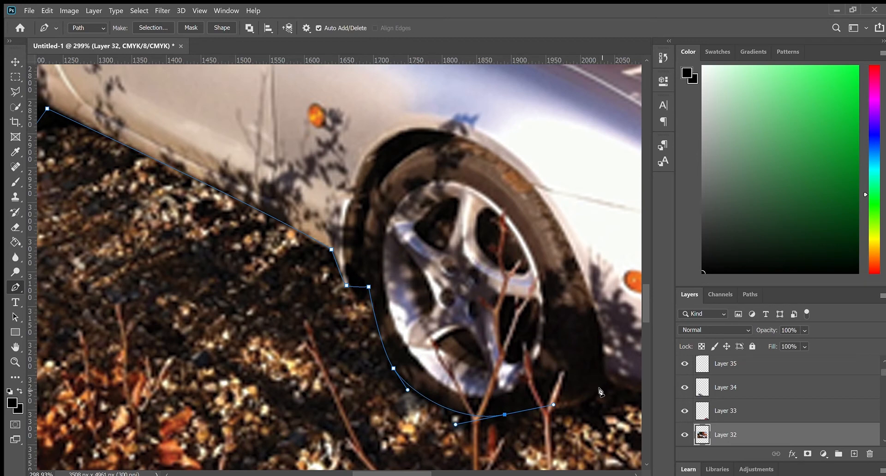
left_click_drag(603, 383, 356, 330)
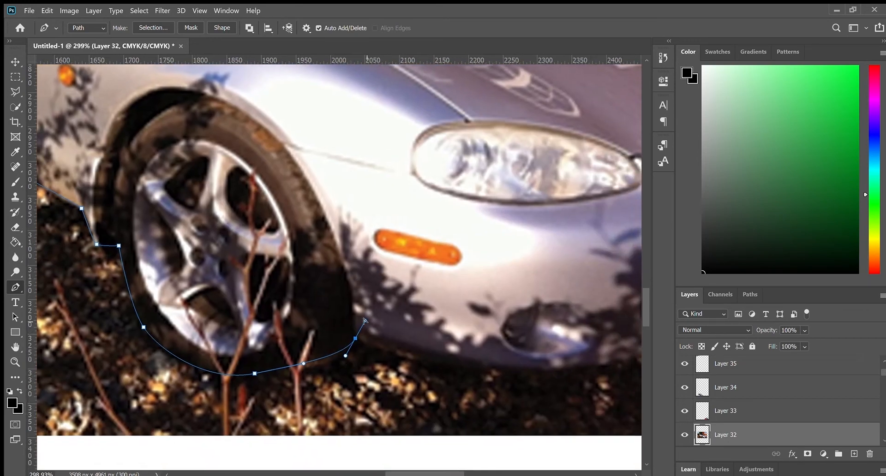
Trace the path along the lower front bumper and up past the number plate's outer edge.
left_click_drag(458, 374, 286, 332)
left_click_drag(364, 327, 393, 326)
left_click_drag(475, 312, 490, 309)
left_click_drag(598, 244, 472, 229)
left_click(476, 212)
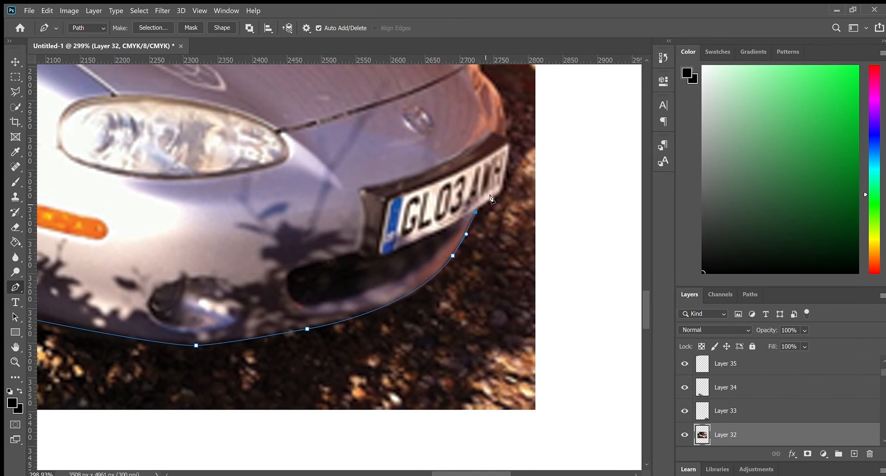
left_click(511, 141)
Curve the path over the top of the windscreen frame and adjust its upper corner anchor to fit the edge.
scroll(507, 137, "up", 5)
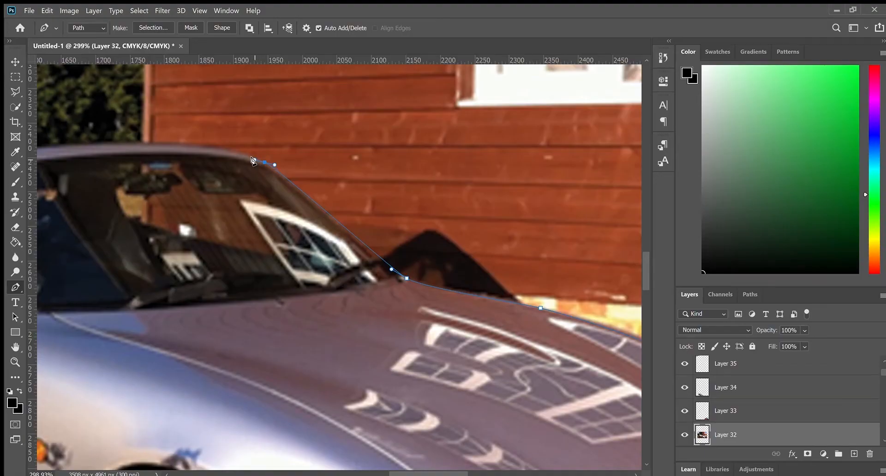
left_click_drag(189, 181, 428, 258)
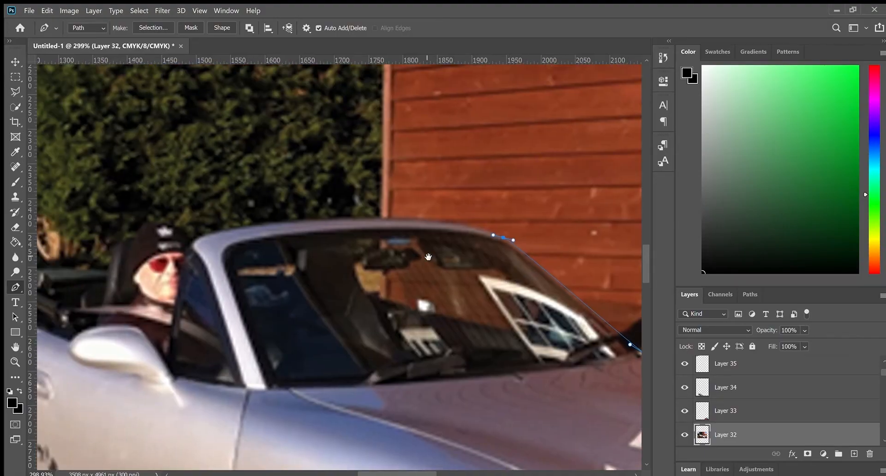
left_click_drag(196, 239, 69, 283)
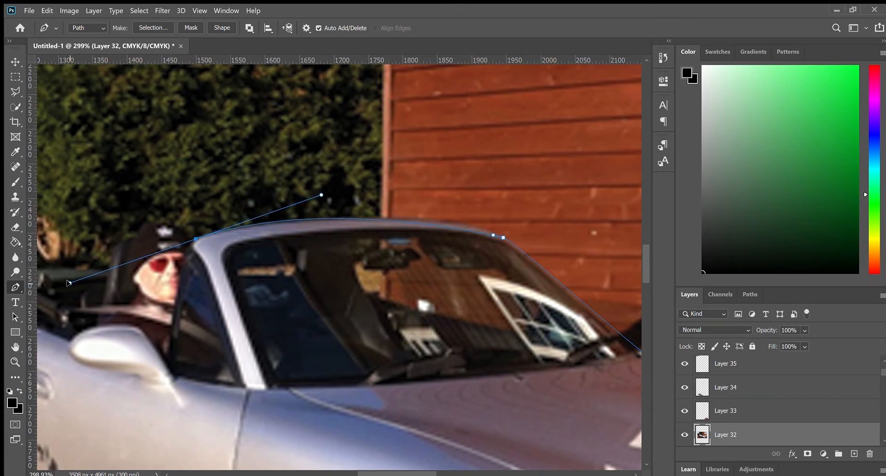
left_click_drag(503, 236, 495, 232)
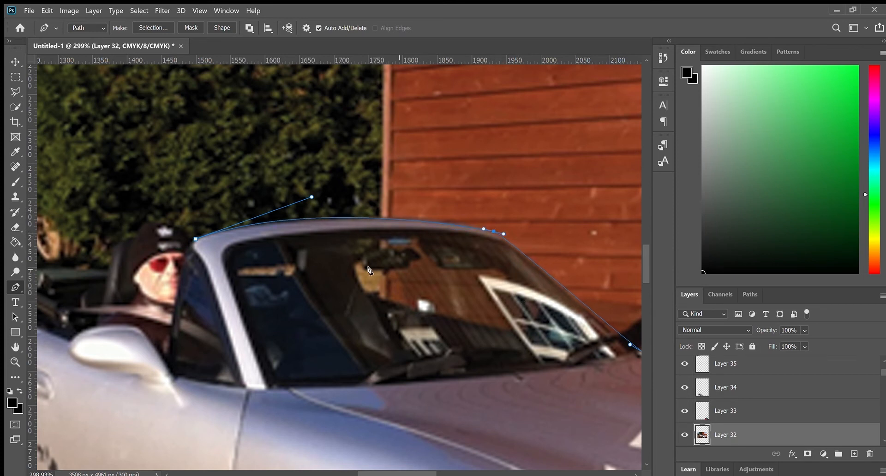
Trace the path behind the driver's head and seat and along the rear deck towards the tail.
left_click_drag(419, 330, 538, 335)
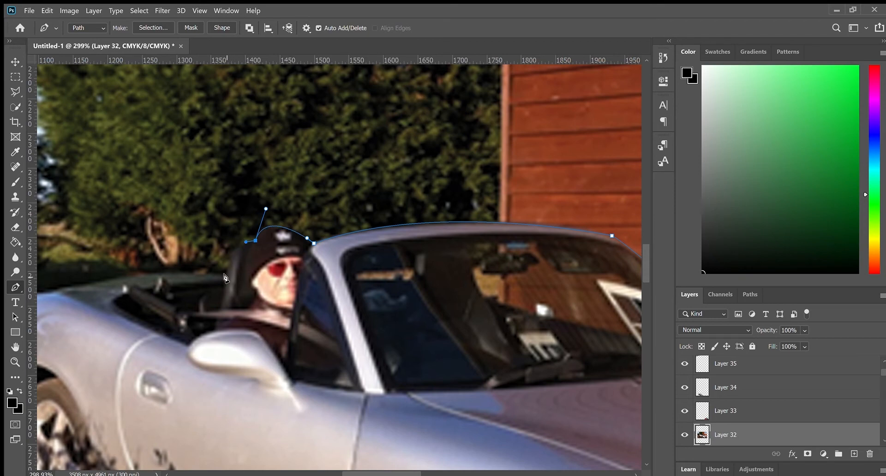
left_click_drag(227, 277, 220, 309)
left_click_drag(220, 310, 213, 275)
left_click_drag(87, 290, 250, 299)
left_click(211, 303)
left_click(182, 309)
Turn the finished convertible path into a selection.
scroll(298, 353, "down", 6)
left_click_drag(333, 423, 192, 338)
key("m")
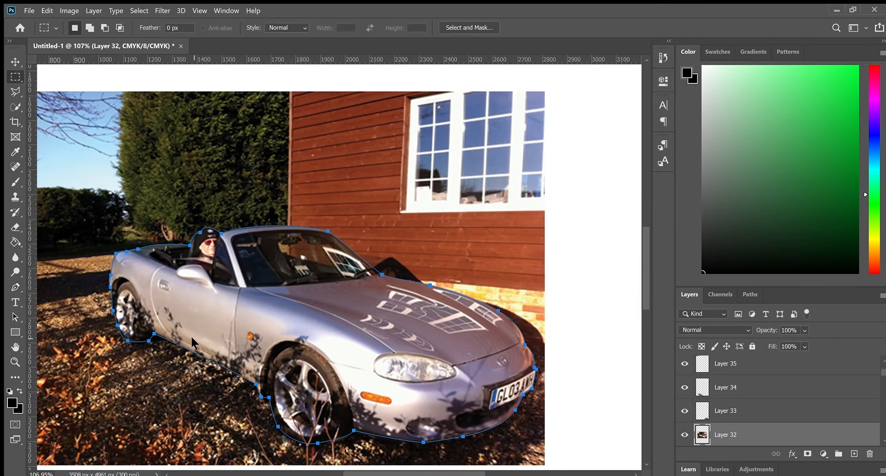
left_click(16, 287)
key("ctrl+Return")
key("m")
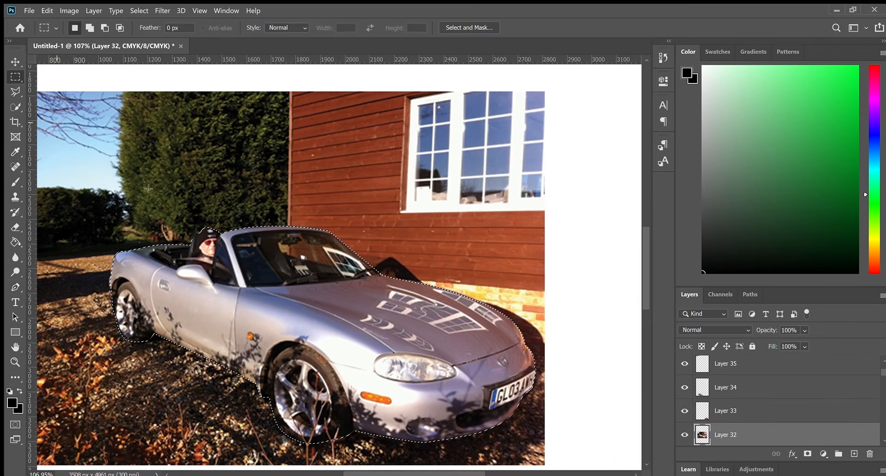
Invert the selection to delete the background around the convertible, and clear the selection.
key("ctrl+shift+i")
key("Delete")
key("ctrl+d")
Free-transform the convertible, tilting it and moving it over the motorbike in the page's bottom-right corner.
scroll(205, 240, "down", 6)
key("ctrl+0")
key("v")
left_click_drag(352, 302, 238, 372)
key("ctrl+t")
left_click_drag(369, 369, 355, 310)
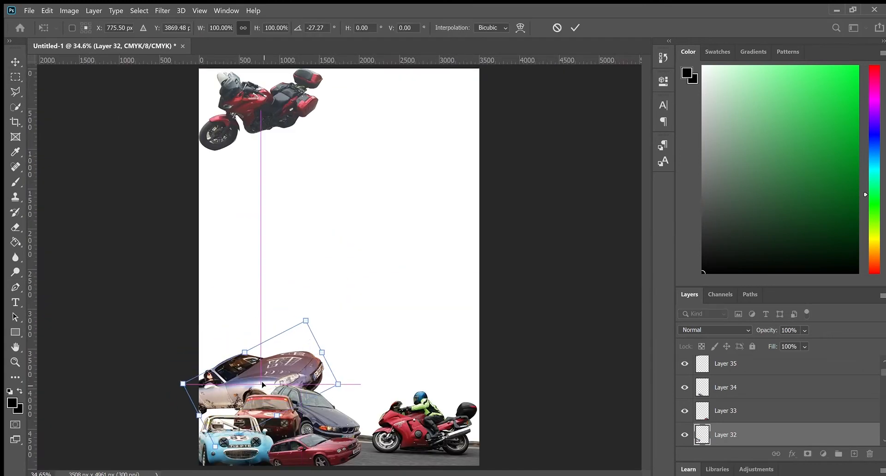
left_click_drag(276, 376, 284, 382)
left_click_drag(305, 329, 296, 347)
left_click_drag(264, 396, 439, 398)
Flip the convertible horizontally, then adjust its tilt and position it behind the motorbike at the page's right edge.
right_click(446, 380)
left_click(514, 343)
left_click_drag(521, 418, 520, 388)
left_click_drag(443, 397, 427, 380)
left_click_drag(365, 408, 381, 404)
left_click_drag(451, 394, 498, 410)
left_click_drag(446, 398, 447, 405)
key("Return")
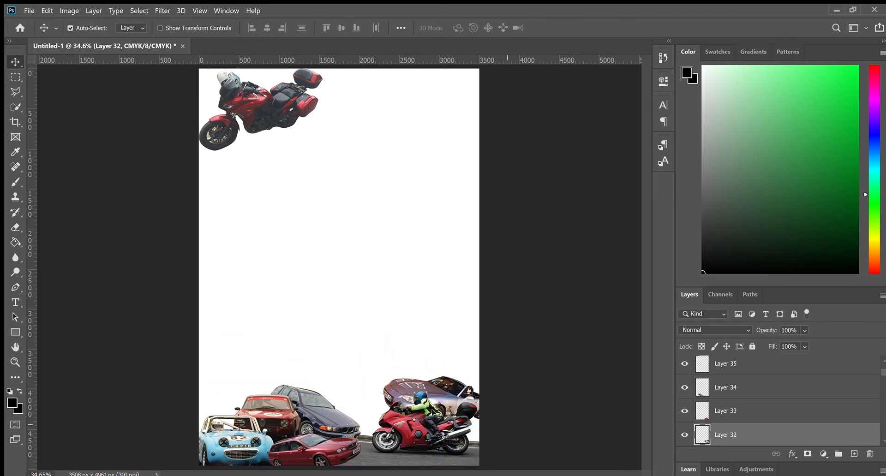
Show and select Layer 31, the photo of the blue number 68 roadster.
scroll(725, 411, "down", 1)
left_click(685, 411)
left_click(726, 411)
scroll(318, 342, "up", 5)
scroll(461, 240, "down", 2)
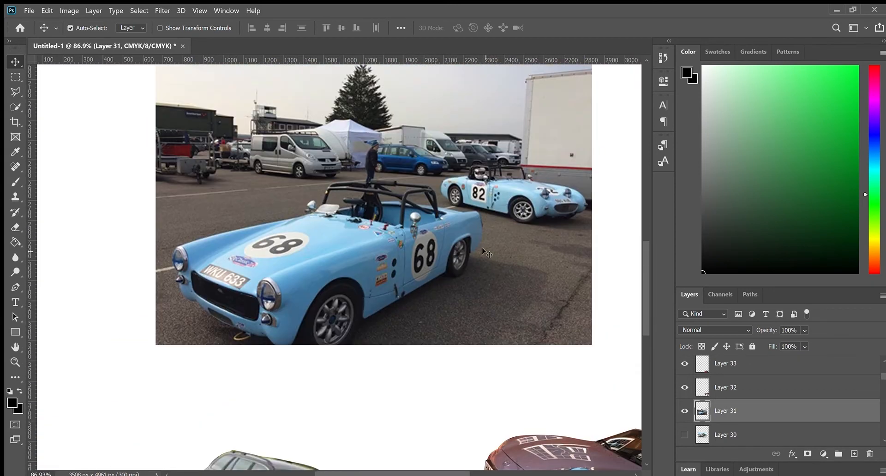
Start a Pen path at the blue roadster's headlight and trace it along the bonnet and around the wing mirror.
key("p")
left_click(175, 247)
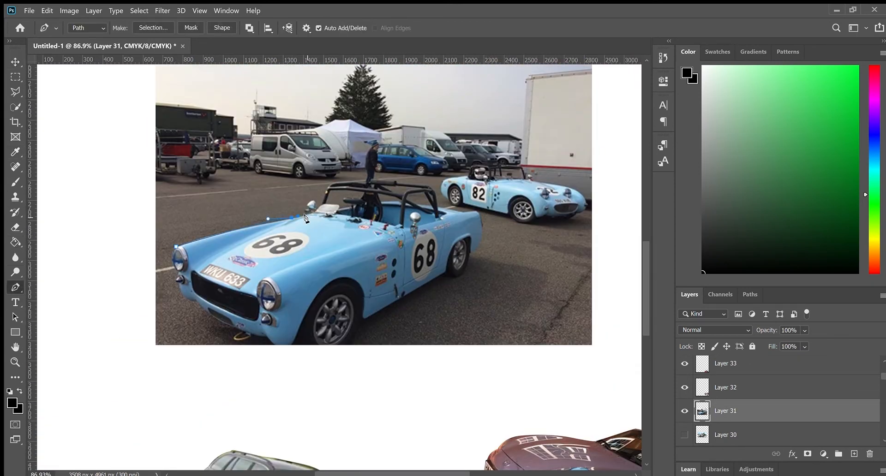
scroll(310, 204, "up", 7)
left_click(288, 268)
left_click(281, 254)
left_click(294, 249)
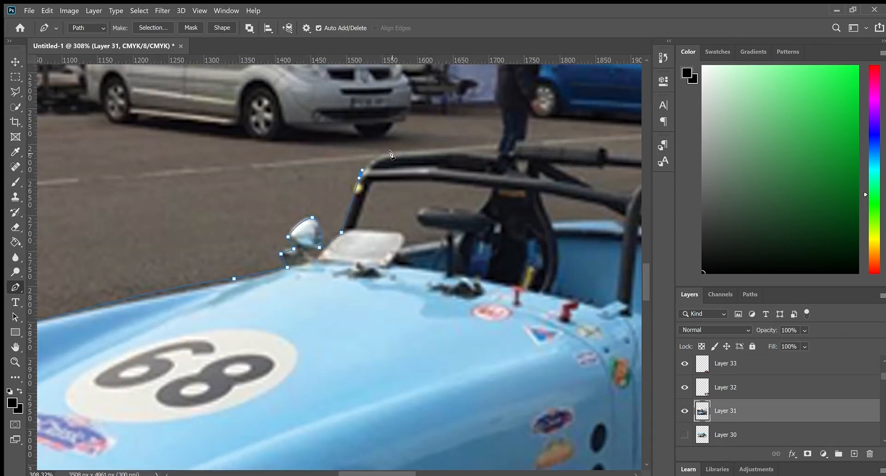
Continue the path over the top of the roadster's windscreen frame and roll bars.
left_click_drag(393, 154, 415, 153)
left_click_drag(491, 154, 361, 174)
left_click(473, 169)
scroll(464, 183, "right", 3)
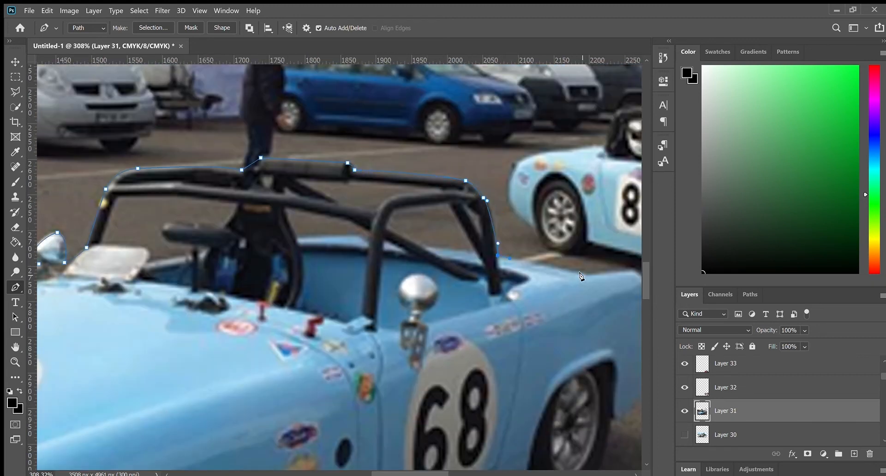
Trace the path along the roadster's rear deck, around its tail and around the rear wheel.
left_click_drag(587, 276, 600, 273)
left_click_drag(609, 288, 445, 283)
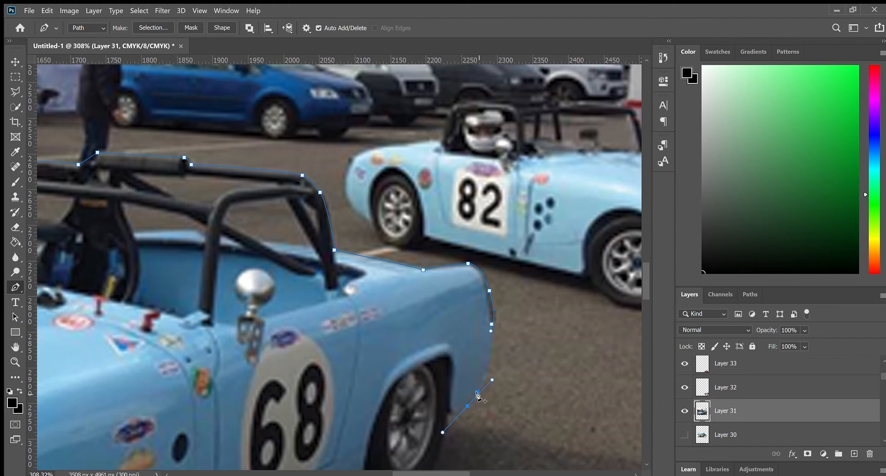
left_click_drag(457, 410, 462, 406)
left_click_drag(449, 415, 447, 422)
left_click_drag(439, 448, 424, 306)
left_click_drag(319, 313, 320, 355)
left_click_drag(315, 358, 442, 197)
Finish the path around the roadster's front wheel, bumper and nose, and turn it into a selection.
left_click_drag(186, 344, 173, 358)
left_click_drag(173, 360, 267, 255)
left_click_drag(221, 332, 327, 339)
left_click_drag(169, 313, 102, 261)
left_click(149, 317)
left_click_drag(102, 261, 267, 323)
left_click_drag(224, 314, 344, 342)
left_click_drag(344, 342, 375, 365)
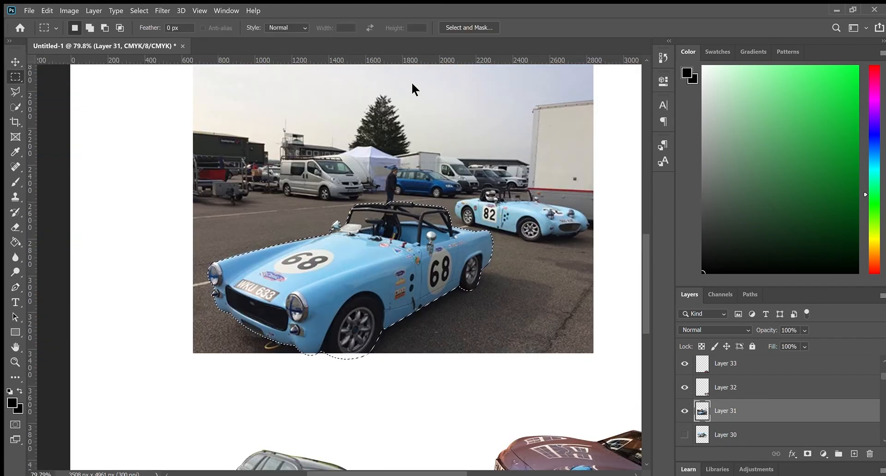
Invert the selection and delete the background around the blue roadster.
key("ctrl+shift+i")
key("Delete")
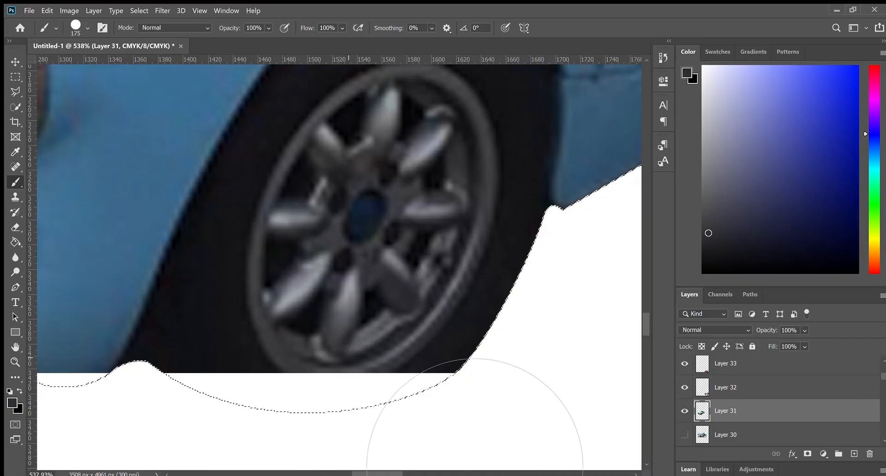
Try painting the missing lower edge of the front wheel rim with a 20 px brush, and undo the stroke.
key("bracketleft")
key("bracketleft")
key("bracketleft")
key("bracketleft")
key("bracketleft")
key("bracketleft")
key("bracketleft")
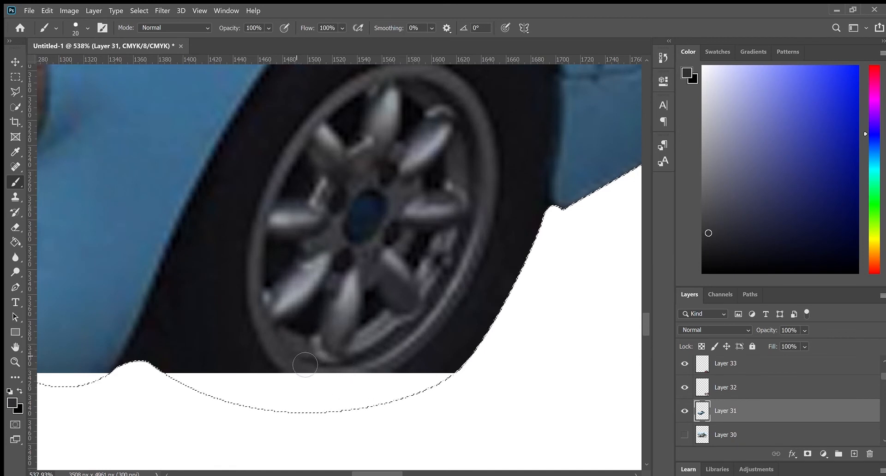
left_click_drag(302, 368, 347, 371)
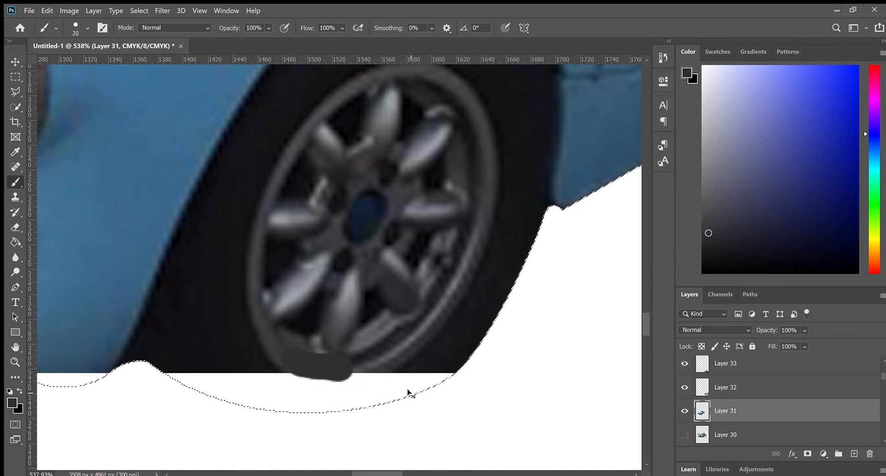
key("ctrl+z")
Reduce the brush to 4 px and paint in the missing lower edge of the front wheel rim in dark grey.
key("bracketleft")
key("bracketleft")
key("bracketleft")
key("bracketleft")
key("bracketleft")
key("bracketleft")
key("bracketleft")
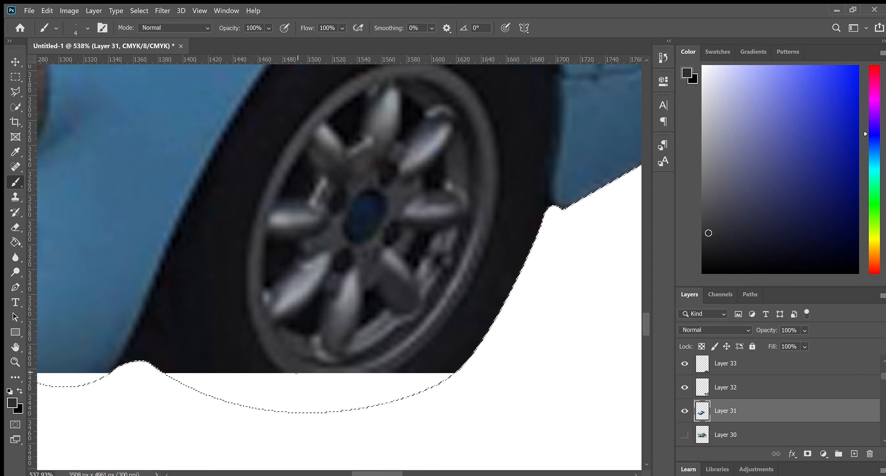
left_click_drag(290, 374, 301, 375)
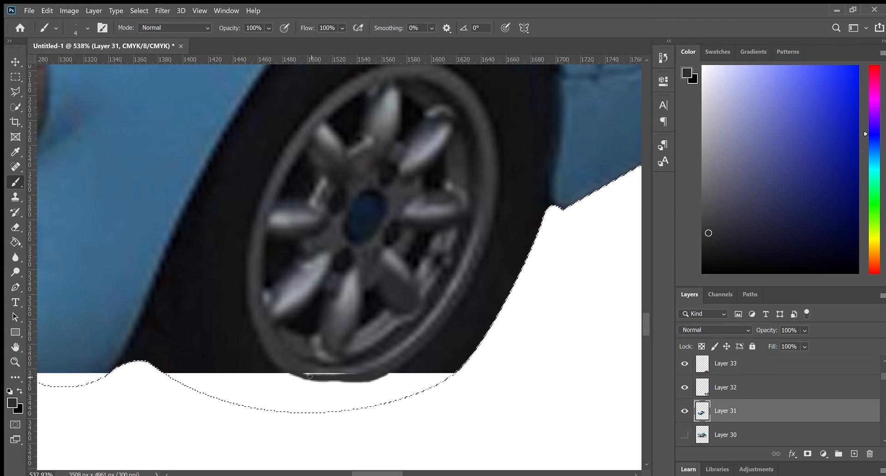
left_click_drag(308, 375, 343, 374)
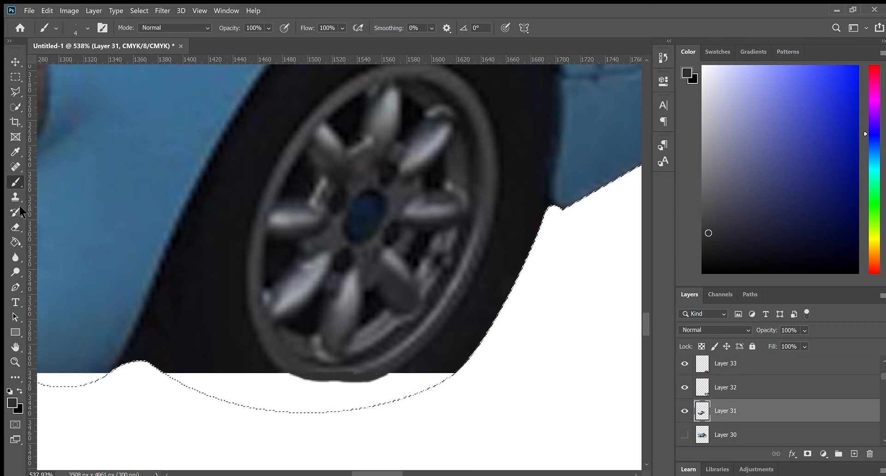
Sample the tyre's black and paint the cut-off bottom of the front tyre with a 25 px brush.
left_click(199, 353, "alt")
key("bracketright")
key("bracketright")
key("bracketright")
key("bracketright")
key("bracketright")
key("bracketright")
key("bracketright")
key("bracketright")
key("bracketright")
mouse_move(180, 375)
left_mouse_down()
mouse_move(283, 402)
mouse_move(309, 417)
mouse_move(283, 401)
mouse_move(348, 409)
mouse_move(419, 400)
mouse_move(395, 407)
mouse_move(426, 390)
mouse_move(393, 409)
mouse_move(446, 395)
left_mouse_up()
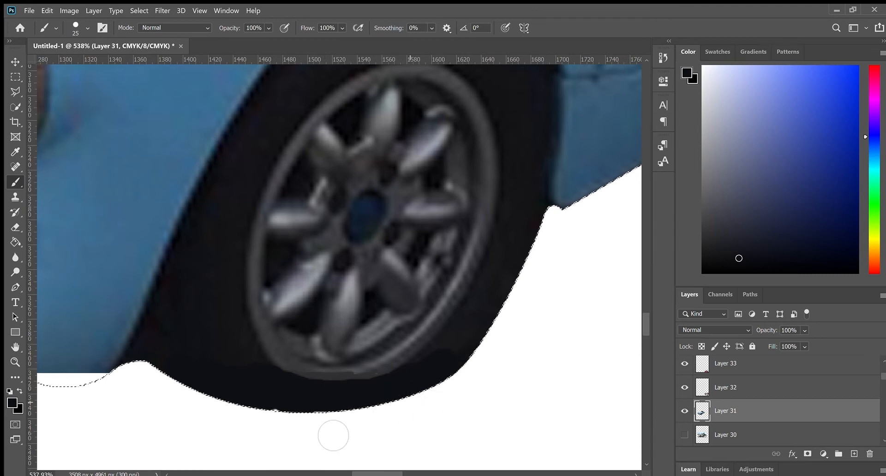
Sample the body's blue and paint the cut-off bottom of the bumper beside the front wheel.
scroll(461, 422, "down", 10)
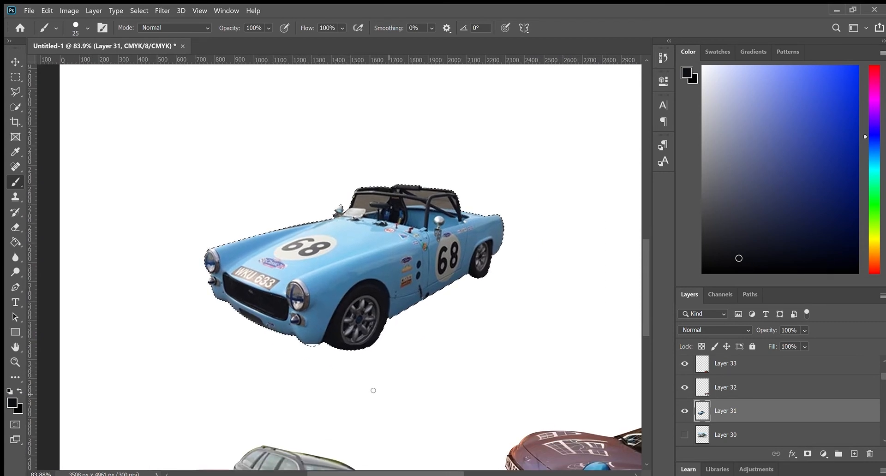
scroll(374, 362, "up", 3)
scroll(404, 360, "up", 3)
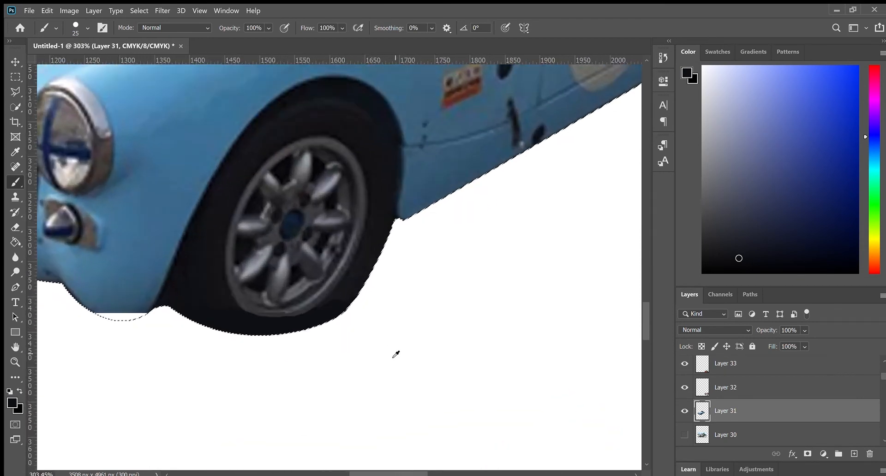
scroll(328, 365, "down", 2)
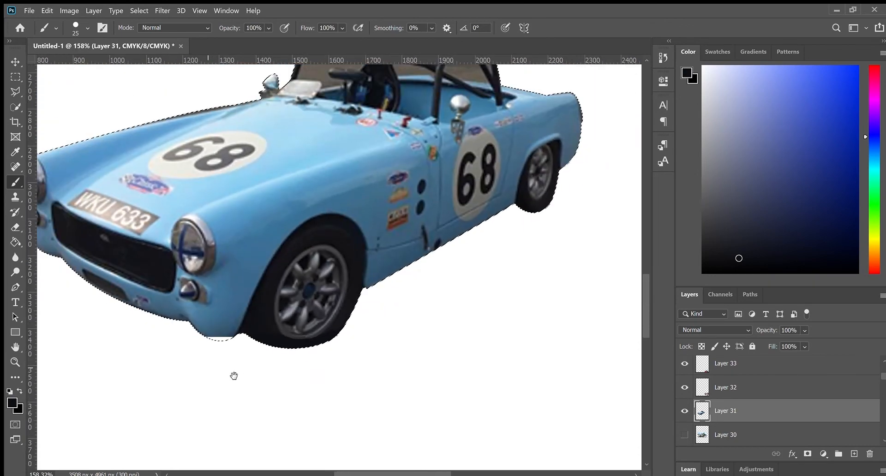
left_click_drag(210, 365, 321, 367)
left_click(321, 356, "alt")
scroll(323, 362, "up", 8)
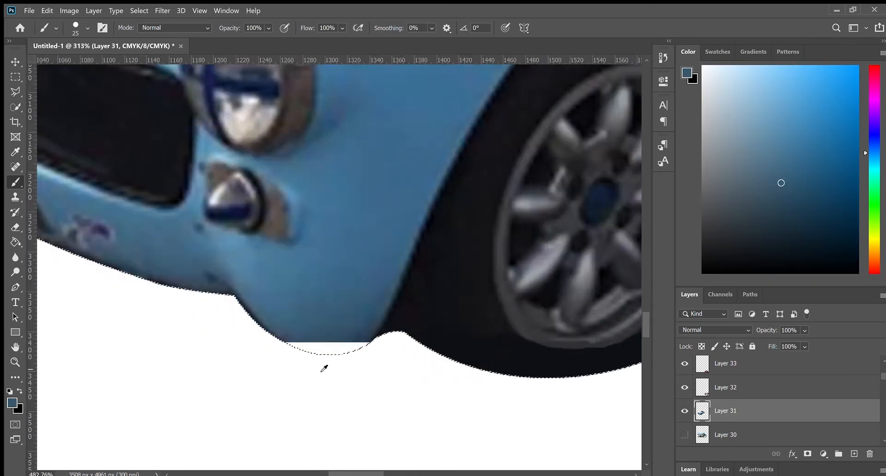
left_click(275, 305, "alt")
mouse_move(314, 388)
left_mouse_down()
mouse_move(300, 388)
mouse_move(337, 377)
mouse_move(238, 369)
mouse_move(453, 376)
mouse_move(316, 380)
left_mouse_up()
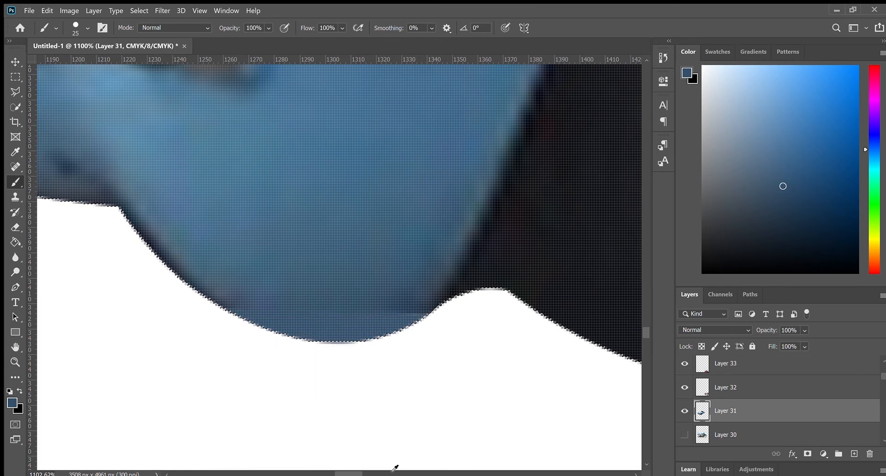
Shade the painted bumper edge with darker blues sampled from the bodywork, undoing the last strokes.
left_click(434, 300, "alt")
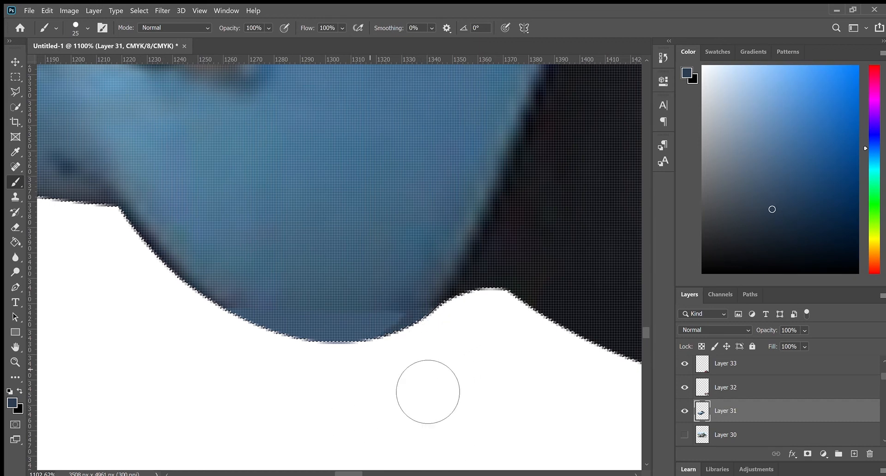
left_click(180, 268, "alt")
mouse_move(226, 359)
left_mouse_down()
mouse_move(256, 379)
mouse_move(237, 364)
mouse_move(380, 397)
left_mouse_up()
key("ctrl+z")
key("ctrl+z")
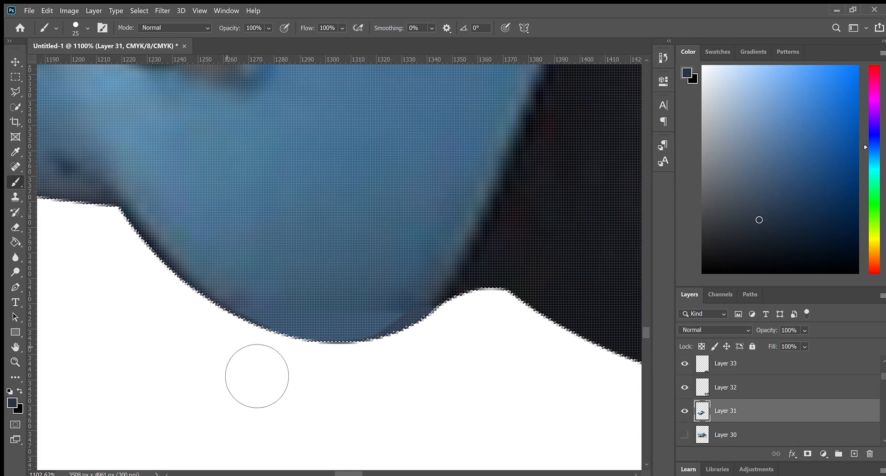
Clear the selection and move the blue roadster down the page behind the motorbike and the silver convertible.
scroll(317, 386, "down", 15)
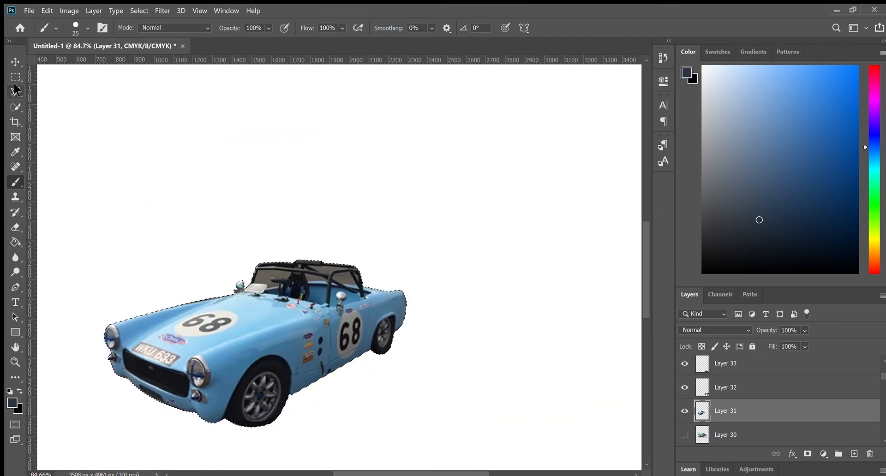
left_click(15, 78)
left_click(149, 164)
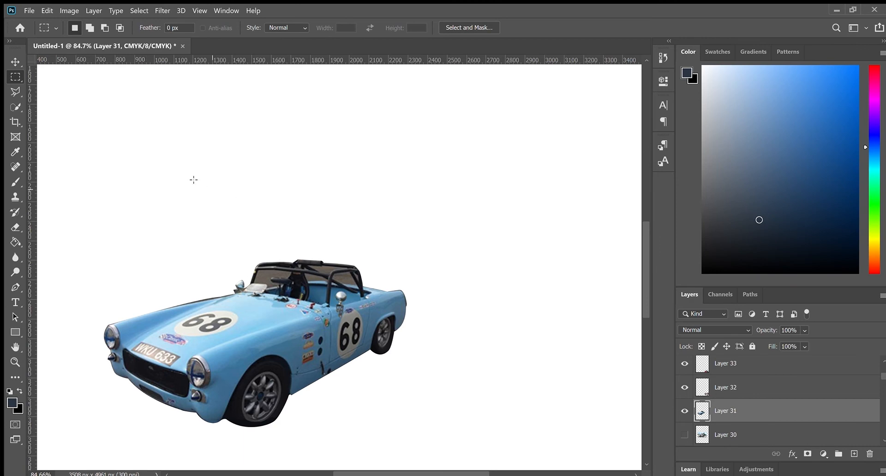
left_click_drag(131, 219, 187, 173)
scroll(135, 207, "down", 5)
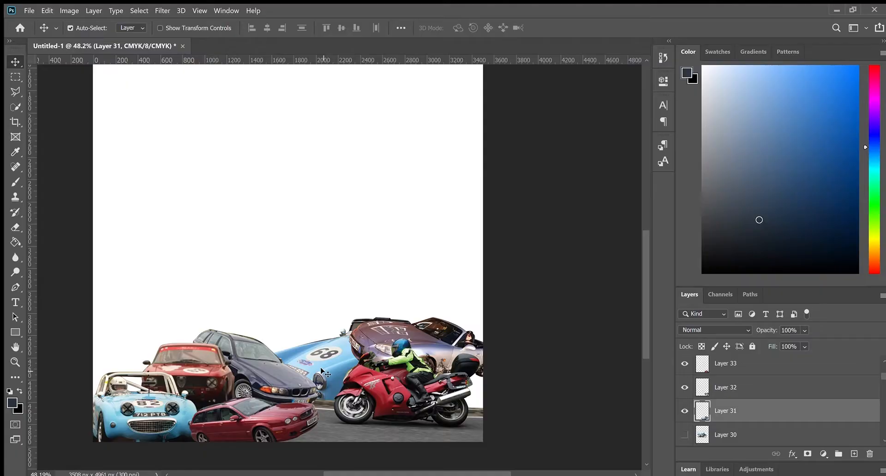
left_click_drag(323, 369, 334, 370)
Try placing the roadster, mirrored and tilted upward, behind the cars at the page's bottom-left corner.
key("ctrl+t")
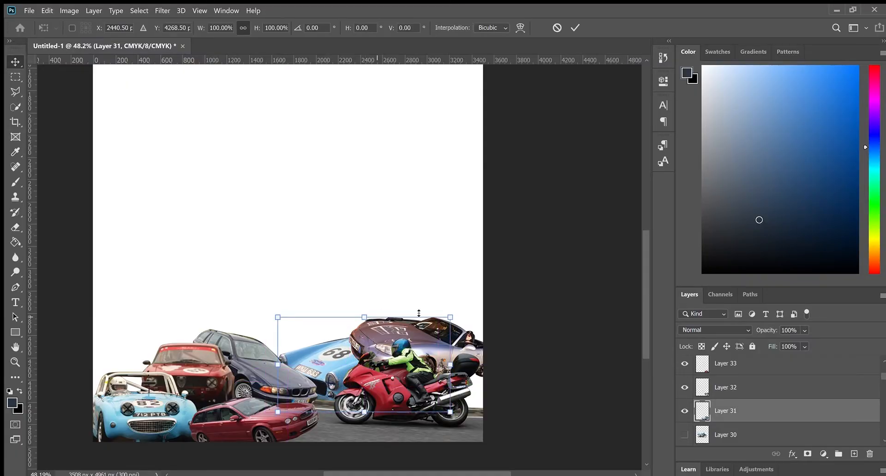
left_click_drag(467, 312, 483, 346)
left_click_drag(322, 376, 283, 366)
left_click_drag(439, 339, 438, 371)
left_click_drag(330, 367, 292, 363)
left_click_drag(392, 359, 180, 389)
left_click_drag(161, 340, 178, 323)
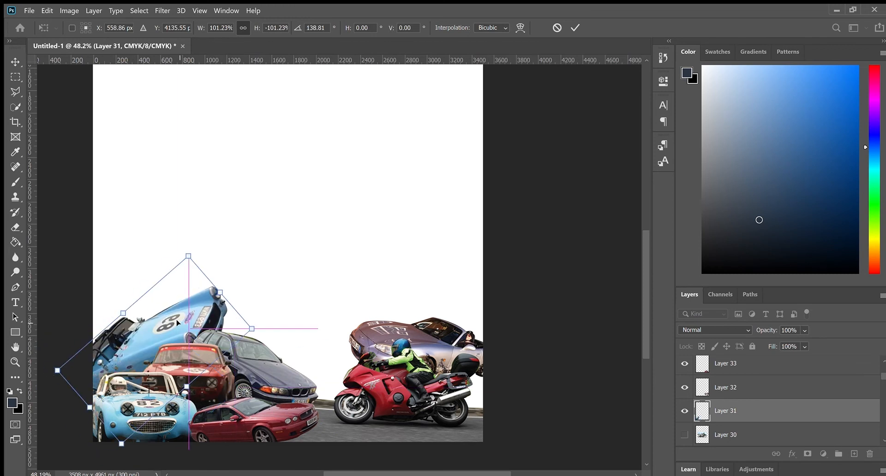
left_click_drag(189, 257, 175, 295)
mouse_move(183, 330)
left_mouse_down()
mouse_move(181, 317)
mouse_move(187, 322)
left_mouse_up()
left_click_drag(179, 286, 187, 266)
key("Return")
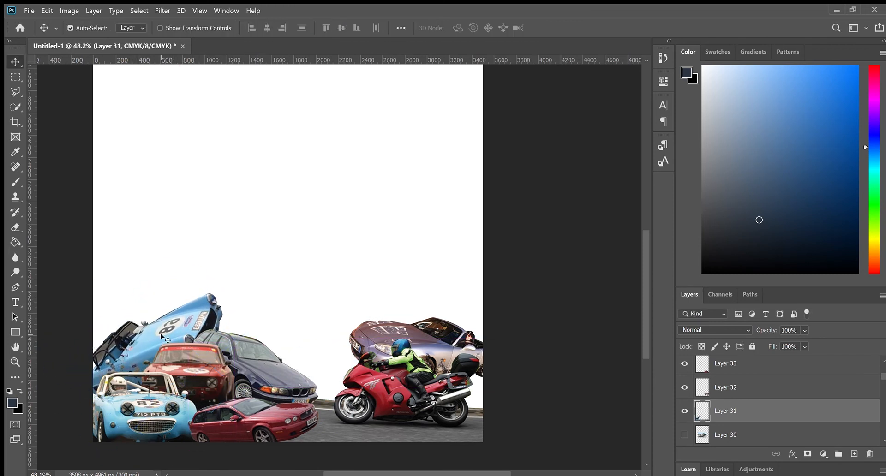
Move the blue roadster above the silver convertible at the page's right edge and tilt it with Free Transform.
left_click_drag(161, 329, 409, 302)
key("ctrl+t")
left_click_drag(497, 282, 517, 312)
key("Return")
Outline the background seen through the roadster's windscreen frame with the Polygonal Lasso, delete it and clear the selection.
scroll(463, 326, "up", 5)
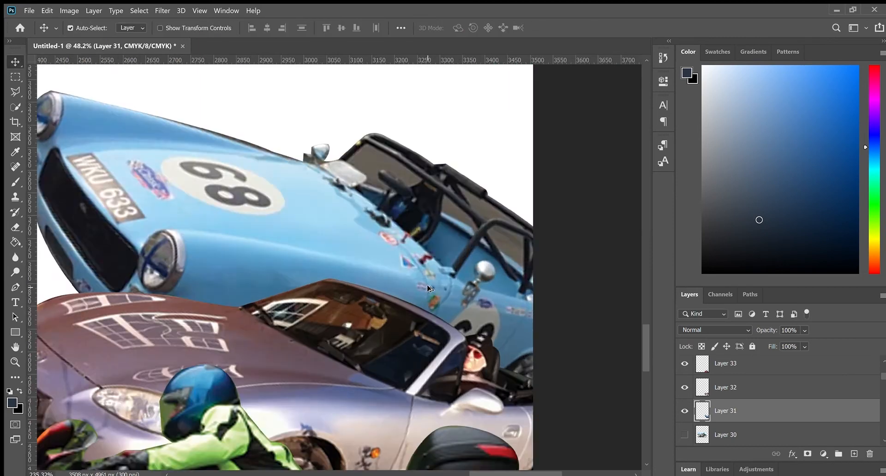
left_click(16, 92)
scroll(266, 144, "up", 3)
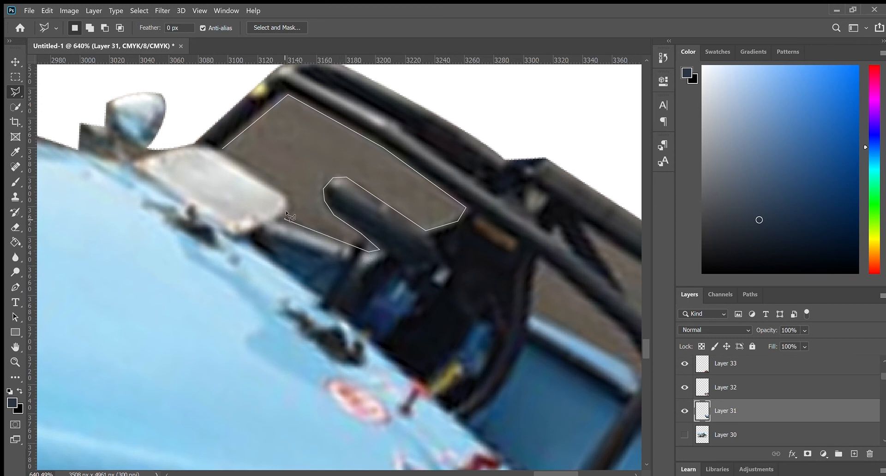
left_click(223, 148)
key("Delete")
key("ctrl+d")
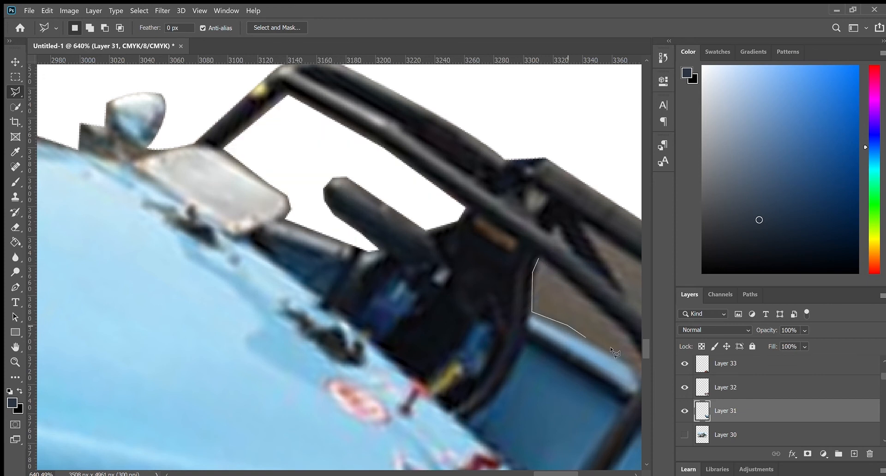
Outline and delete the background visible between the roadster's seat and the diagonal roll bar.
left_click_drag(622, 370, 427, 319)
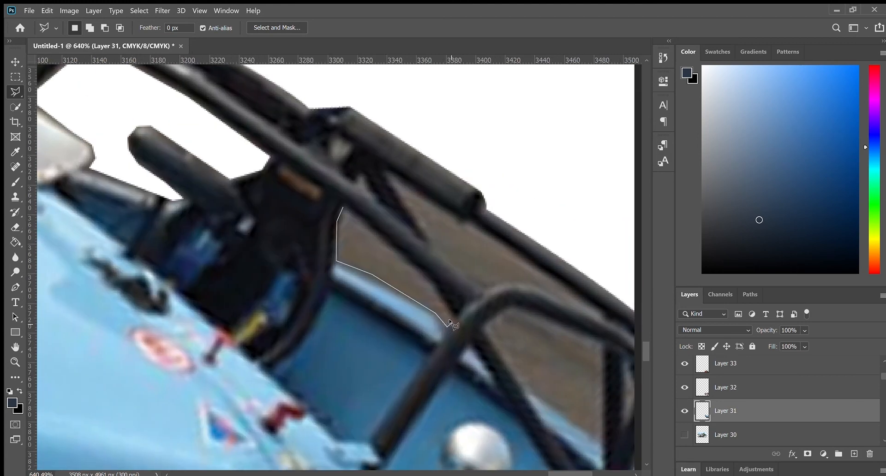
left_click(341, 209)
key("Delete")
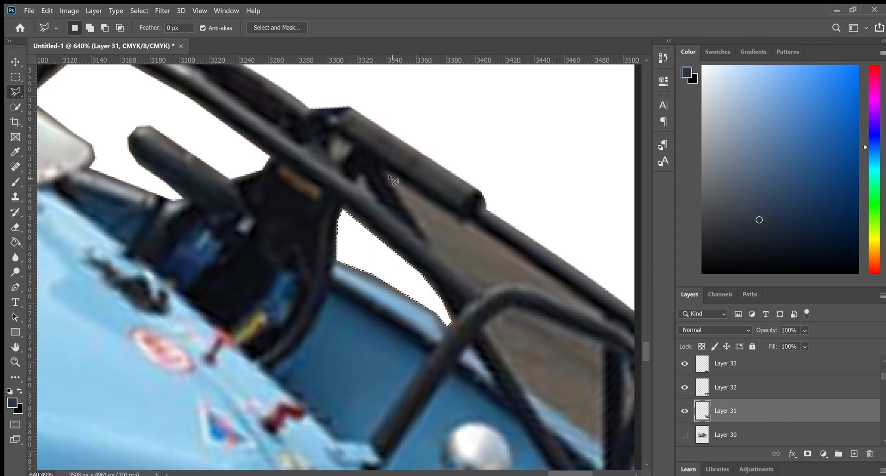
Outline and delete the background between the roadster's upper roll cage bars.
left_click(386, 172)
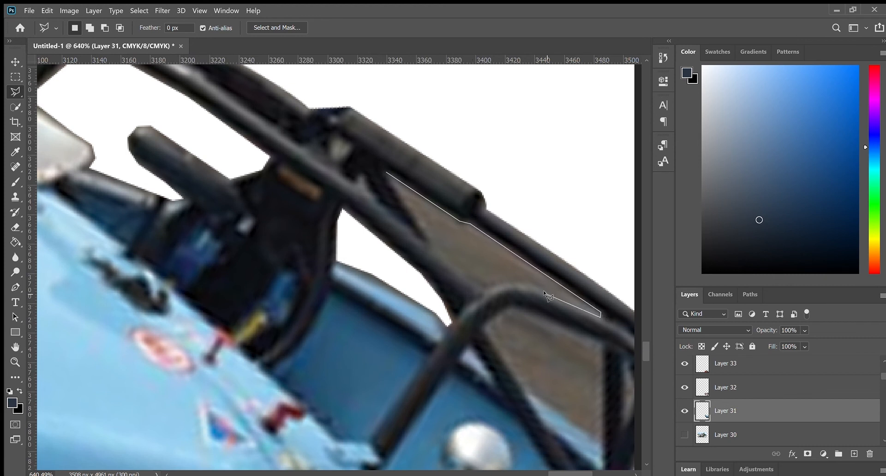
left_click(519, 278)
left_click(485, 286)
left_click(388, 175)
key("Delete")
Outline and delete the background beneath the curved roll hoop, and clear the selection.
left_click(484, 329)
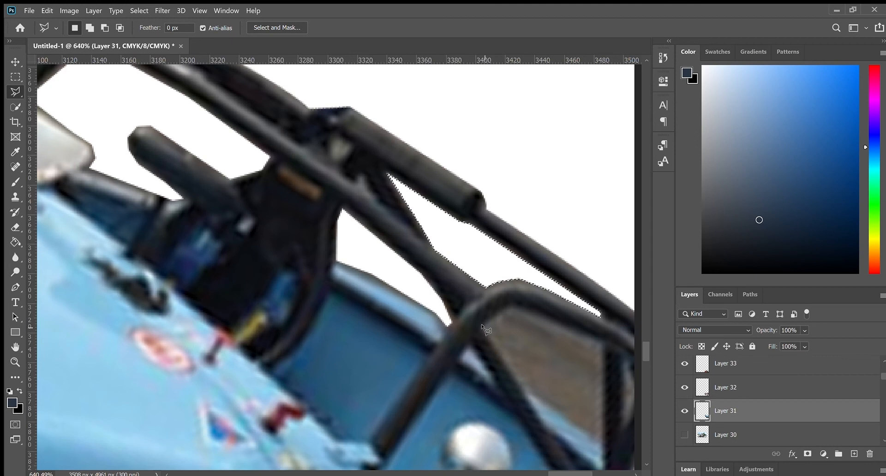
left_click(514, 309)
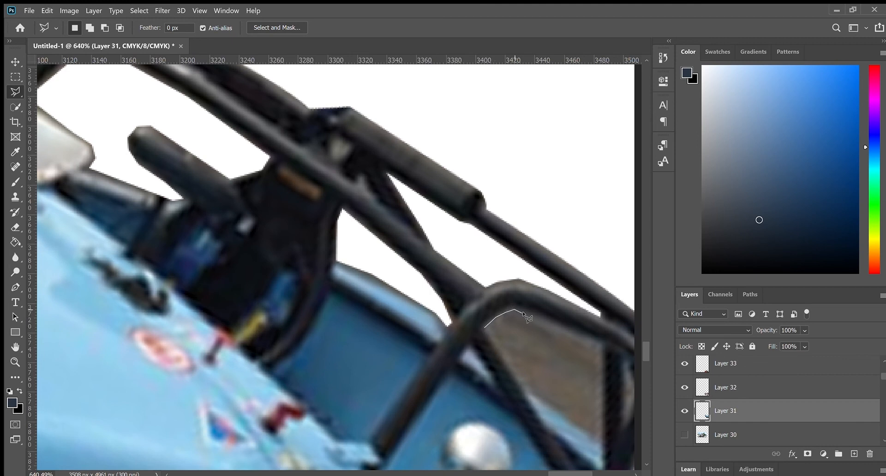
left_click(599, 345)
left_click(603, 446)
left_click(563, 413)
left_click(520, 378)
left_click(484, 327)
key("Delete")
key("m")
left_click(312, 225)
Trim the leftover background strip along the bonnet's upper edge with the Polygonal Lasso, and clear the selection.
scroll(312, 225, "down", 5)
scroll(155, 138, "up", 5)
key("l")
left_click(154, 138)
left_click(485, 240)
left_click(485, 197)
left_click(258, 74)
left_click(155, 138)
key("Delete")
key("m")
left_click(460, 240)
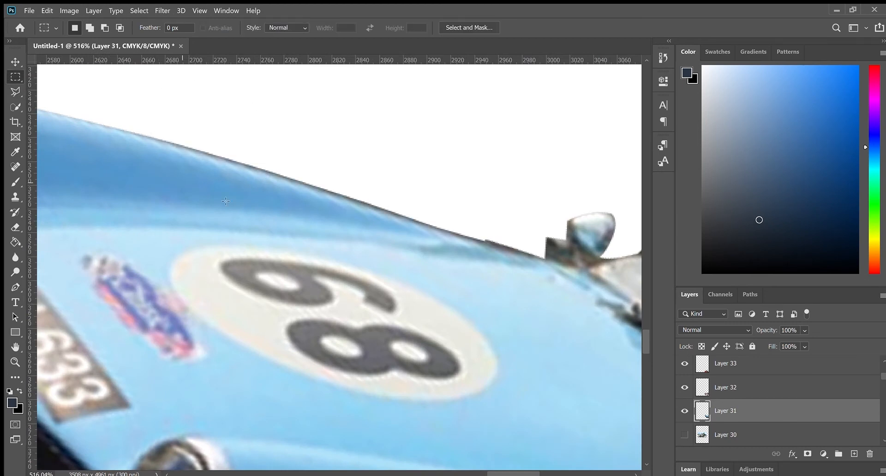
Show the hidden layer with the white motorbike photo and switch to the Pen tool for outlining it.
scroll(460, 240, "down", 8)
left_click(685, 435)
left_click_drag(295, 245, 316, 340)
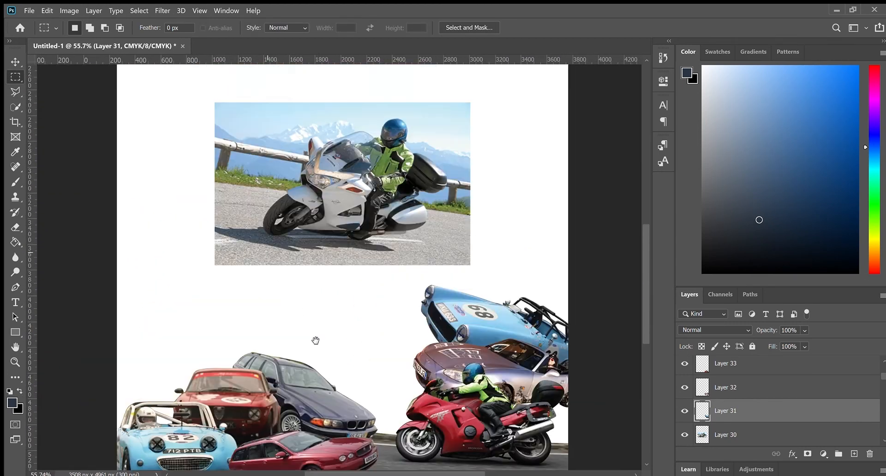
left_click(15, 91)
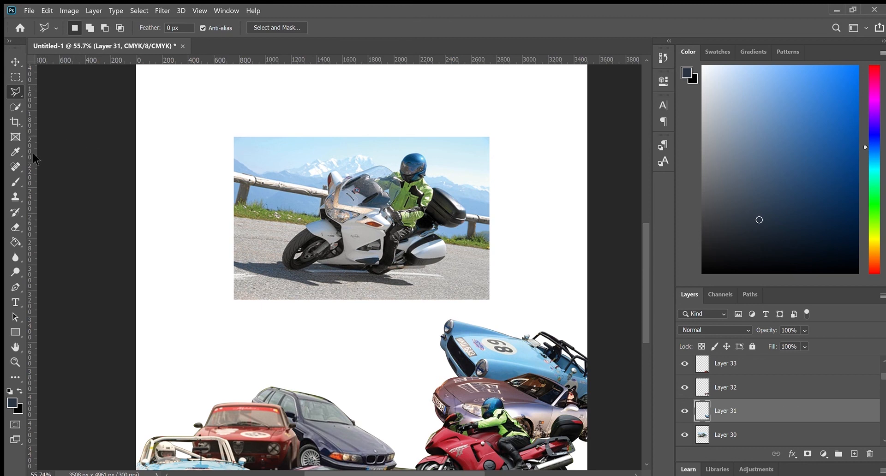
left_click(16, 287)
scroll(236, 232, "up", 3)
scroll(237, 233, "up", 3)
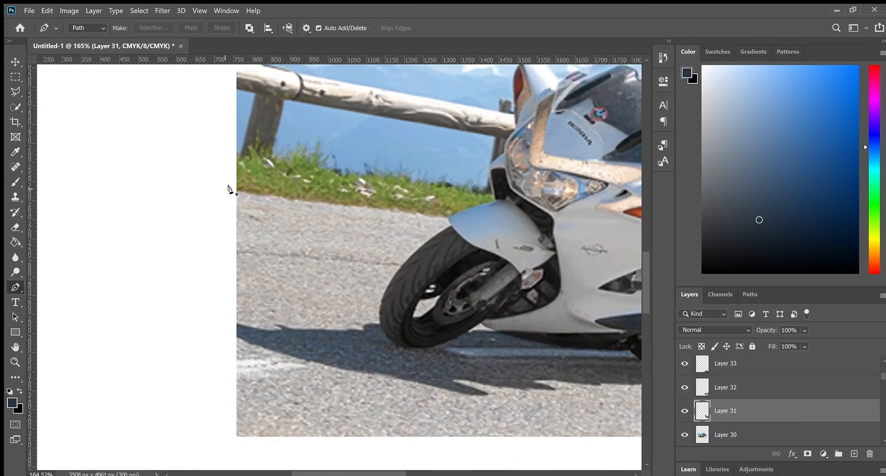
left_click_drag(242, 194, 148, 301)
scroll(226, 249, "down", 4)
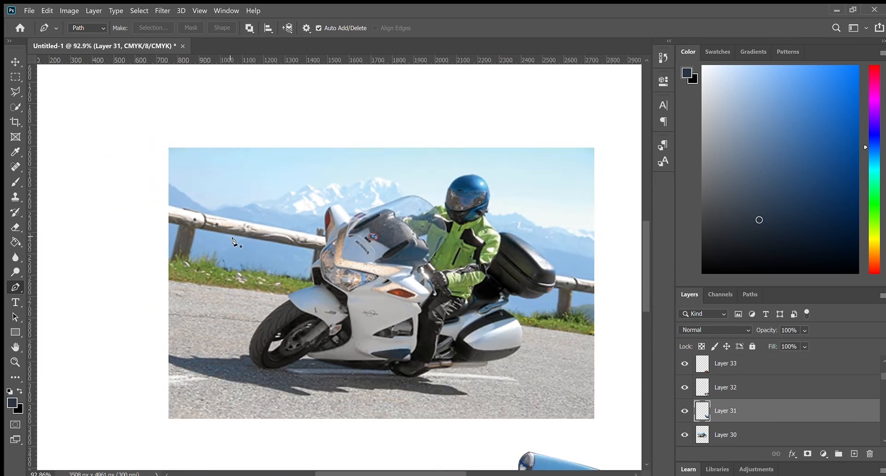
Start a Pen path at the motorbike photo's left edge and trace the blue mountain ridge above the wooden fence.
left_click(164, 176)
left_click_drag(183, 193, 188, 193)
scroll(184, 193, "up", 5)
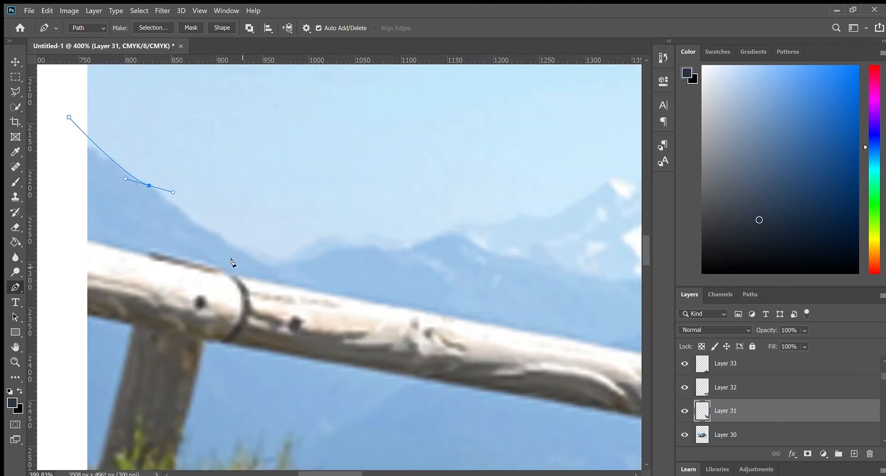
left_click_drag(193, 223, 279, 259)
left_click(297, 249)
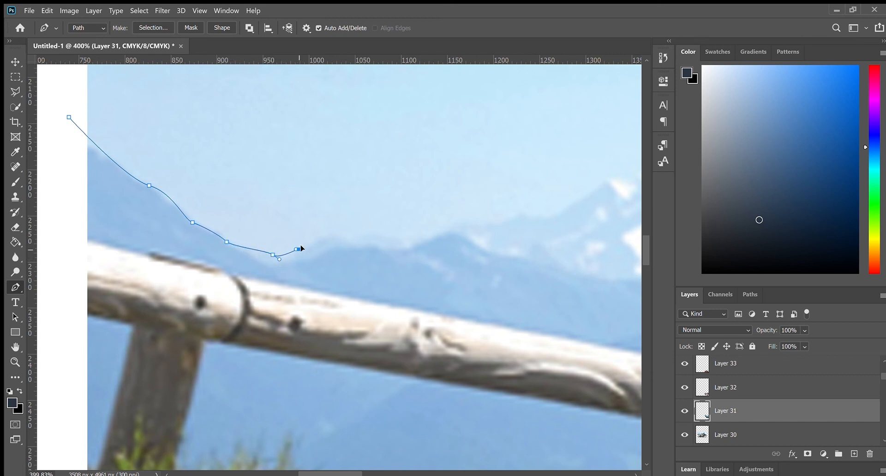
left_click(326, 237)
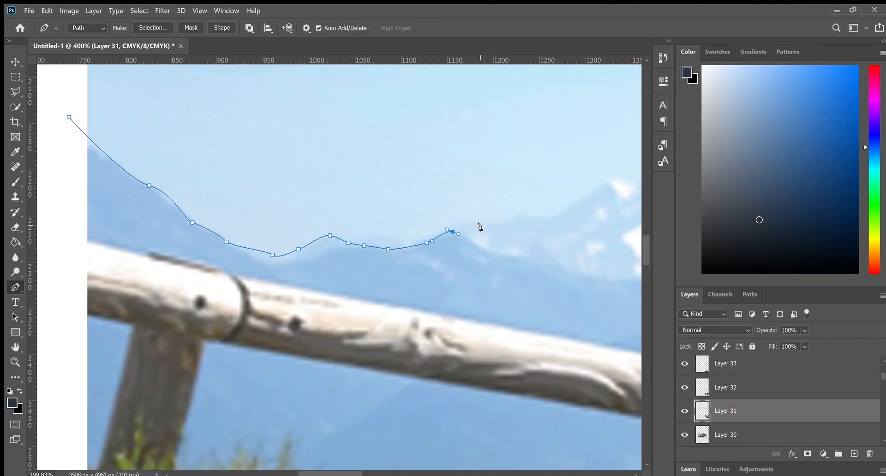
Continue the path along the rising ridge and the first snowy slope up to the summit left of the motorbike.
left_click_drag(492, 226, 363, 237)
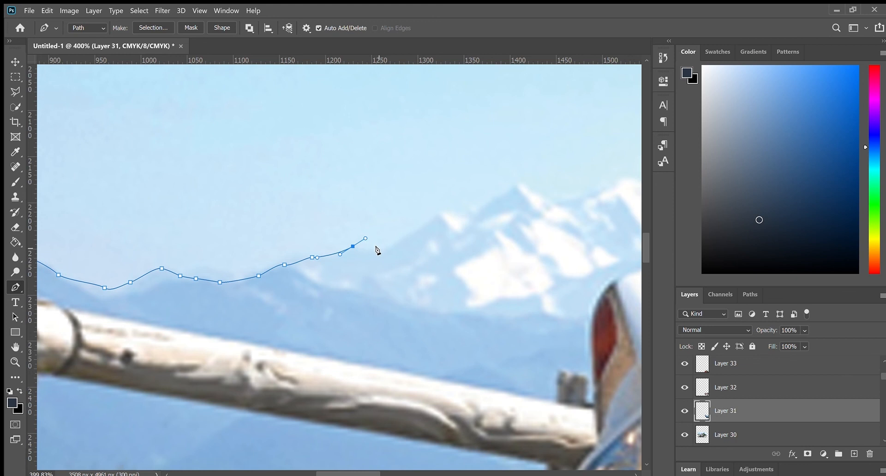
left_click(353, 247, "alt")
left_click_drag(394, 242, 413, 227)
left_click(438, 211)
left_click(469, 217)
left_click_drag(517, 185, 267, 247)
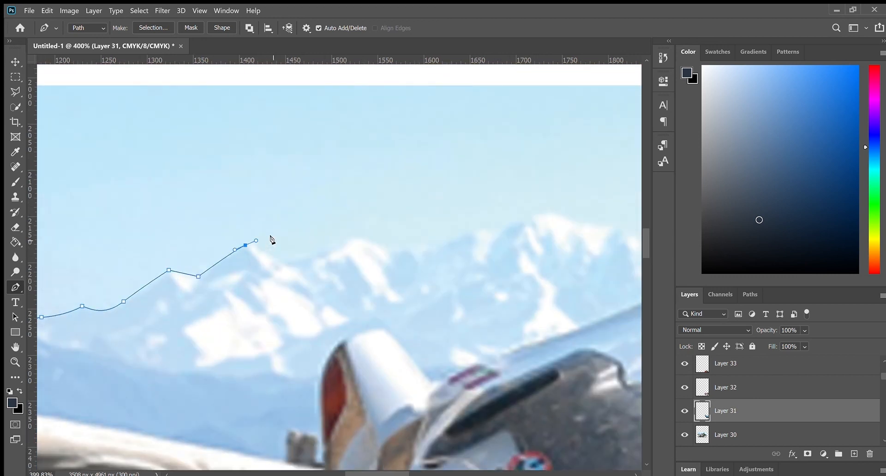
Extend the path along the snowy skyline above the motorbike's mirror, dipping and rising towards the last peak.
left_click(259, 239)
key("ctrl+z")
left_click(282, 263)
left_click_drag(347, 240, 419, 246)
left_click(389, 250)
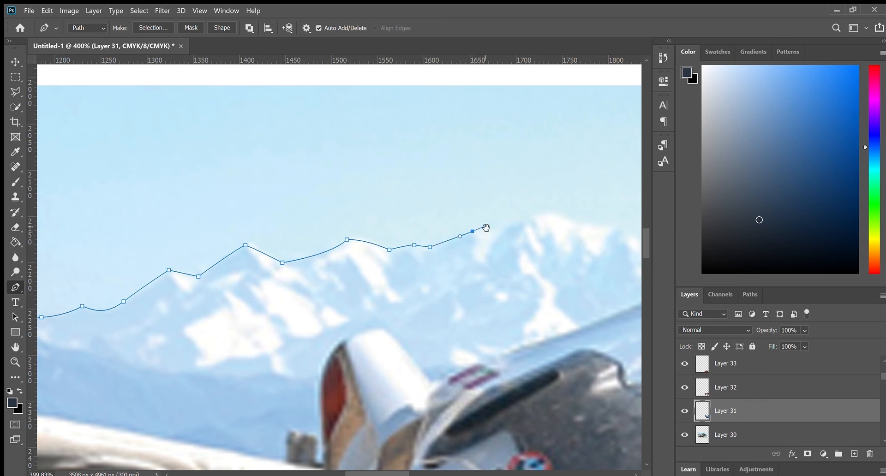
left_click_drag(505, 226, 320, 245)
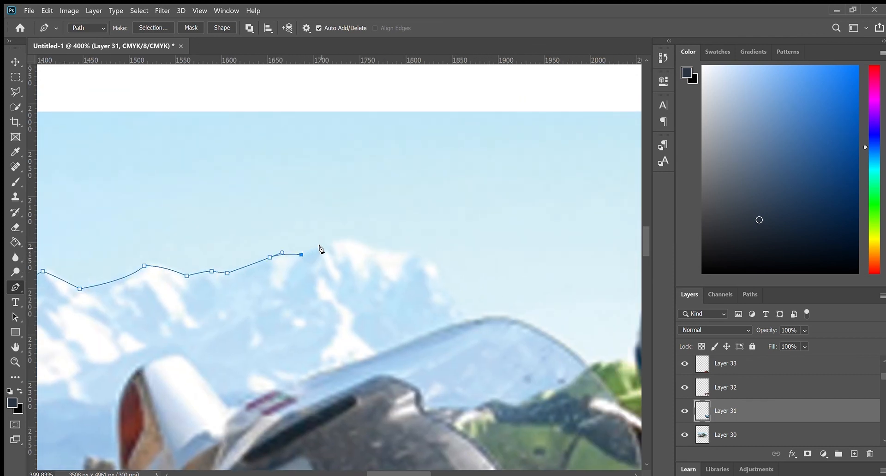
Trace the last snowy peak and follow its slope down to the windscreen's upper edge.
left_click_drag(351, 239, 359, 241)
left_click(377, 251)
left_click(410, 252)
left_click_drag(438, 271, 437, 274)
left_click(468, 318)
Continue the path over the windscreen's curved edge, along the rider's shoulder and up the front of the blue helmet.
left_click_drag(496, 316, 284, 264)
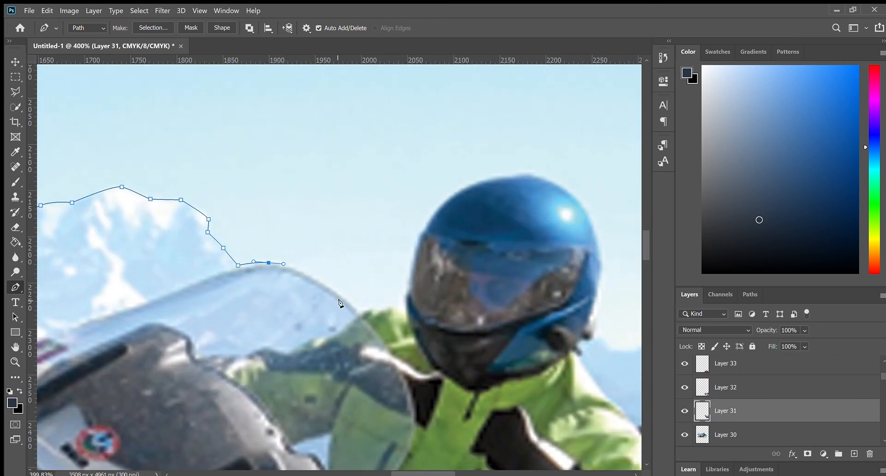
left_click_drag(359, 312, 393, 351)
left_click(383, 306)
left_click(422, 233)
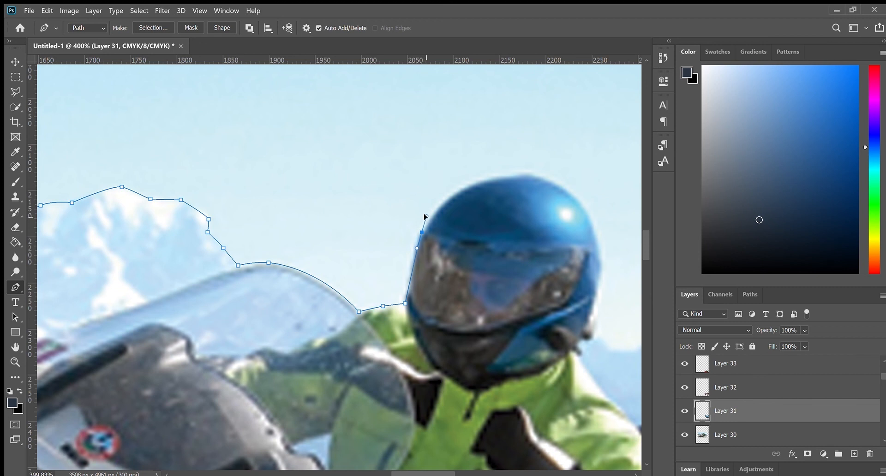